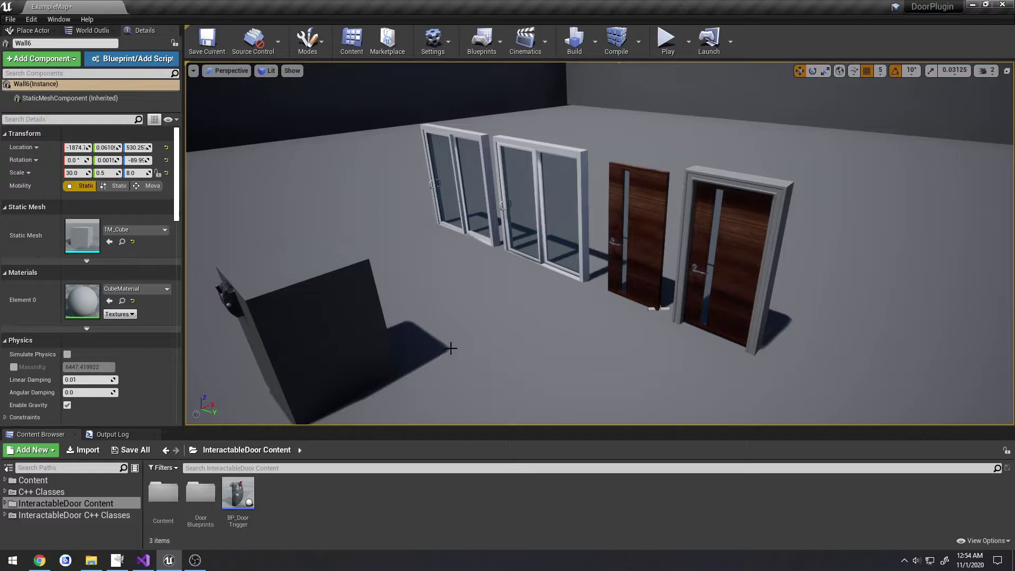
Step: Select the BP_DoorStandard_Static door in the level and open the DoorBlueprints content folder
{"action": "left_click", "coordinate": [647, 226]}
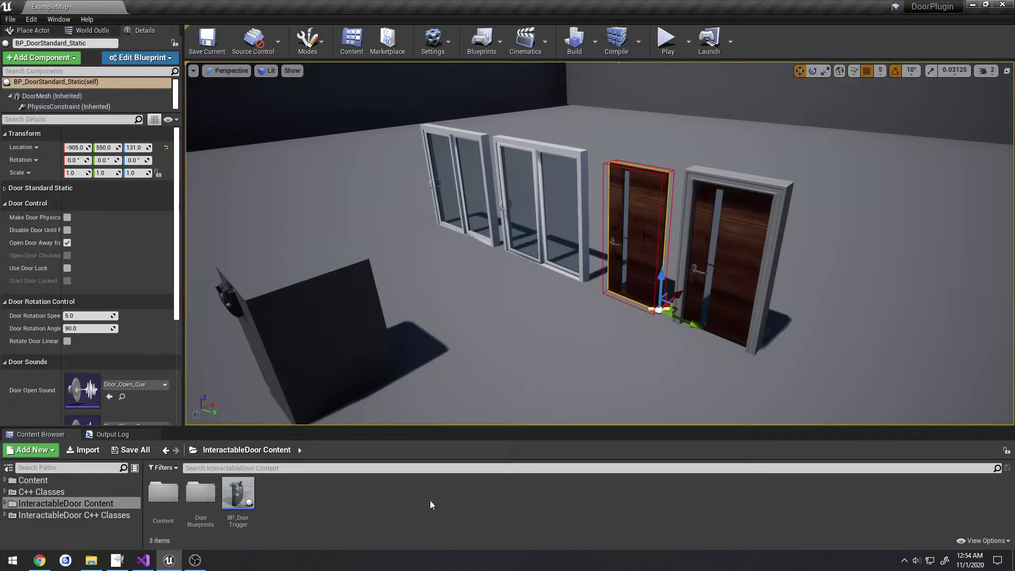
{"action": "left_click", "coordinate": [201, 495]}
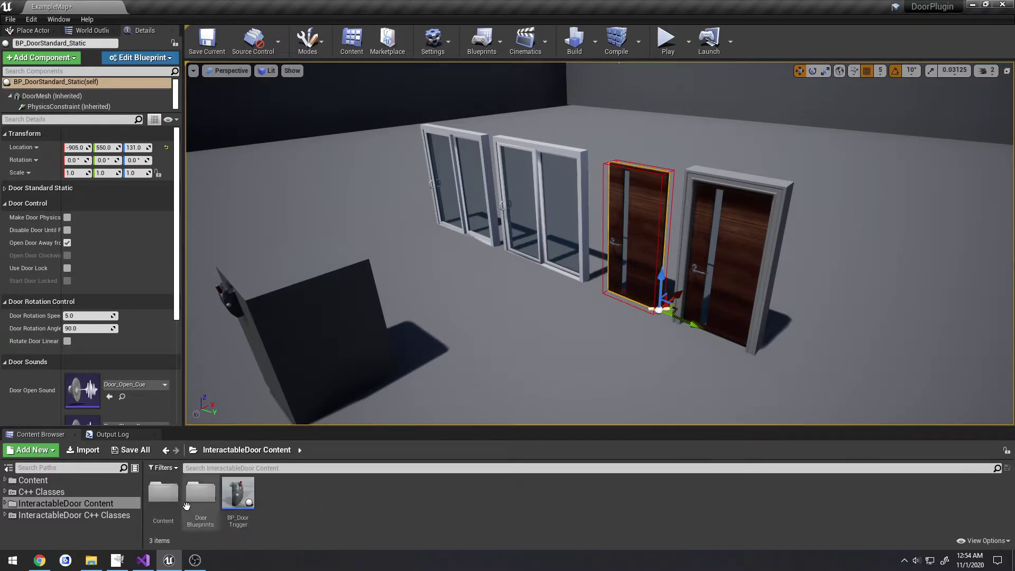
{"action": "double_click", "coordinate": [200, 495]}
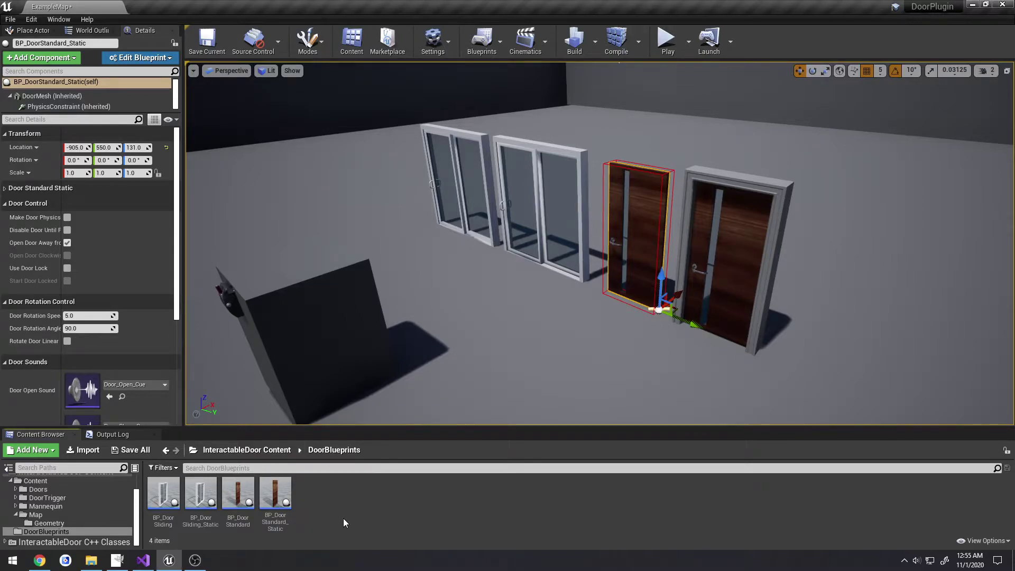
Step: Play the level and repeatedly open and close the frameless BP_DoorStandard_Static door with the character
{"action": "left_click", "coordinate": [668, 41]}
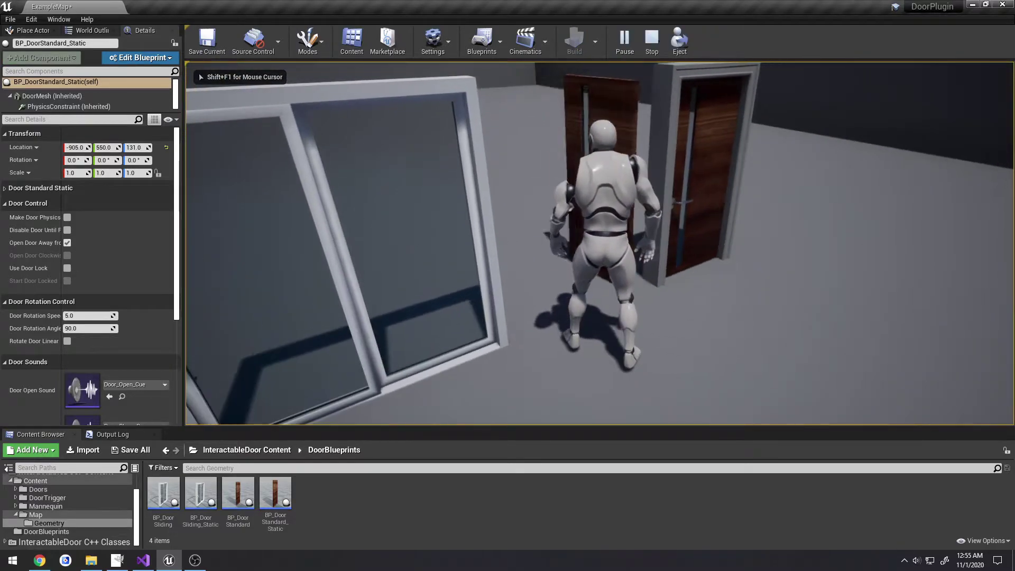
{"action": "key", "text": "e"}
{"action": "key", "text": "e"}
{"action": "key", "text": "e"}
{"action": "key", "text": "e"}
{"action": "key", "text": "e"}
{"action": "key", "text": "e"}
{"action": "key", "text": "e"}
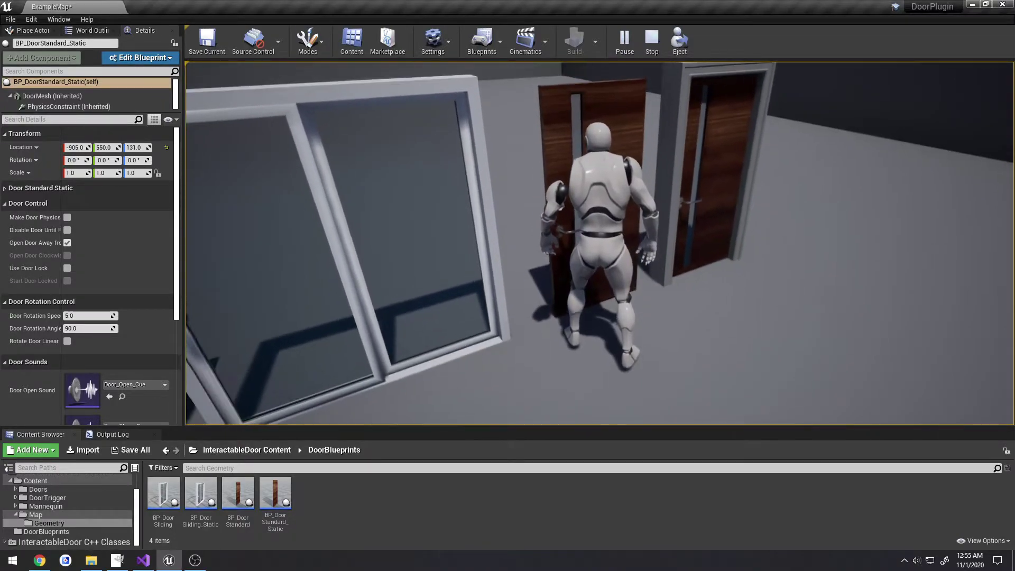
{"action": "key", "text": "e"}
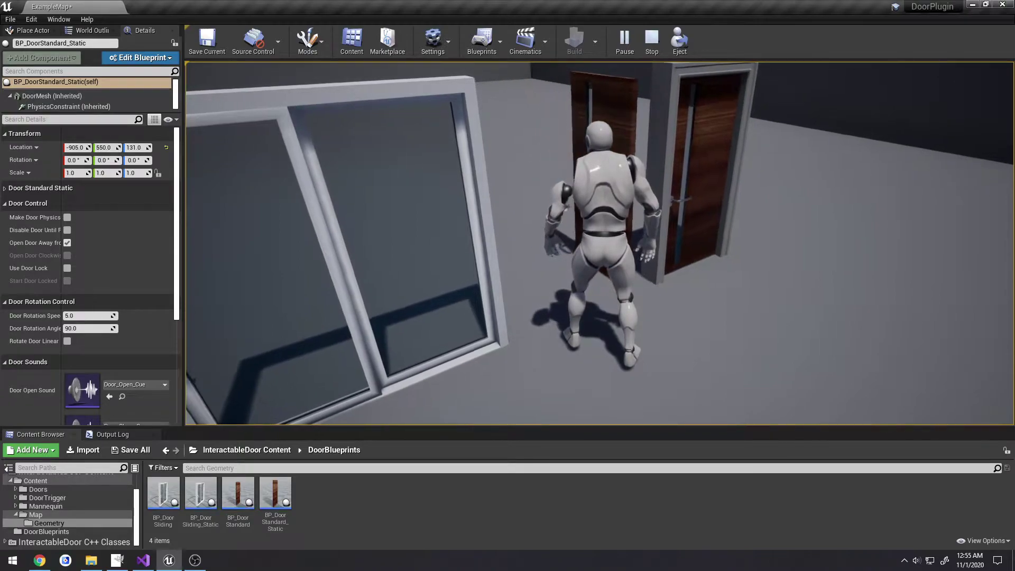
{"action": "key", "text": "e"}
Step: Walk to the framed BP_DoorStandard door, test opening and closing it, and stop the play session
{"action": "key", "text": "d"}
{"action": "key", "text": "w"}
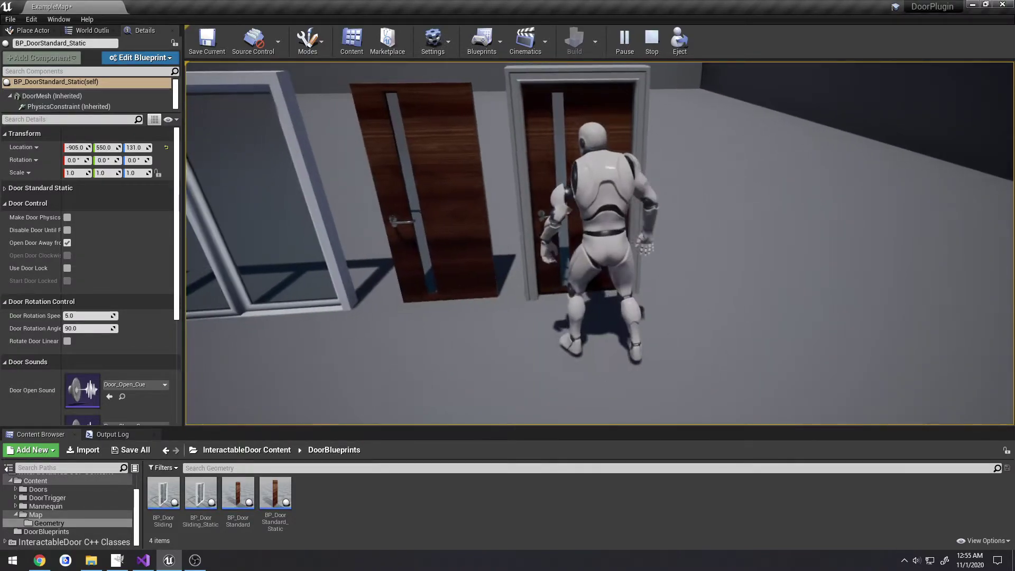
{"action": "key", "text": "e"}
{"action": "key", "text": "a"}
{"action": "key", "text": "w"}
{"action": "key", "text": "e"}
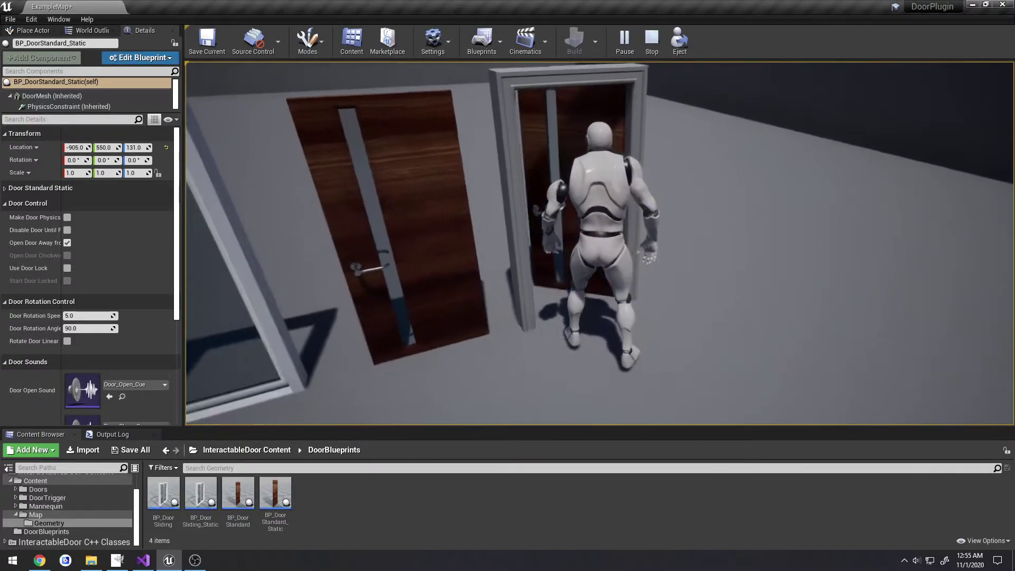
{"action": "key", "text": "Escape"}
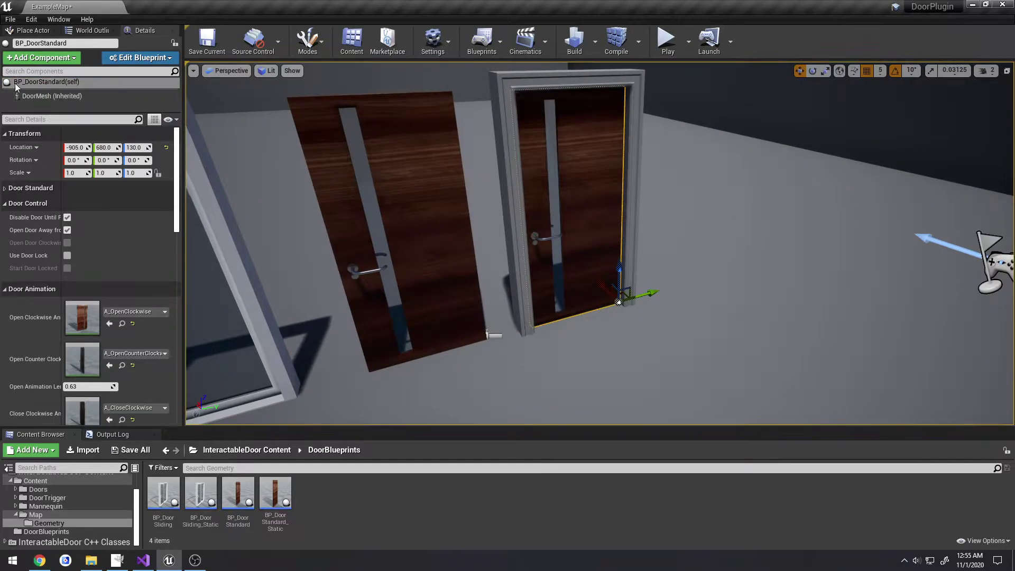
Step: Inspect the details of BP_DoorStandard_Static, BP_DoorSliding and BP_DoorSliding_Static by selecting each door in the level
{"action": "left_click", "coordinate": [489, 335]}
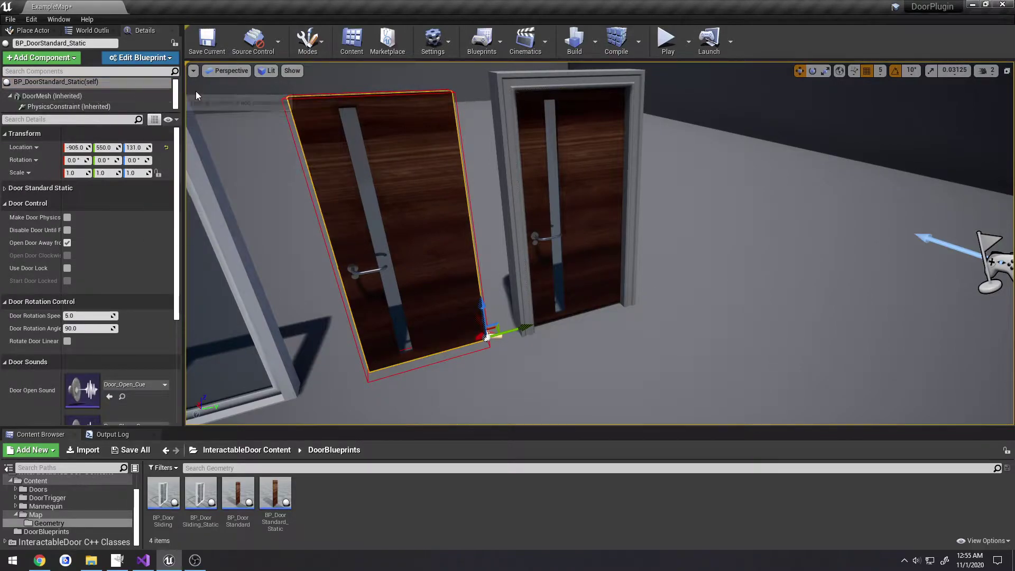
{"action": "key", "text": "s"}
{"action": "right_click_drag", "start_coordinate": [195, 91], "coordinate": [158, 91]}
{"action": "right_click_drag", "start_coordinate": [431, 171], "coordinate": [374, 180]}
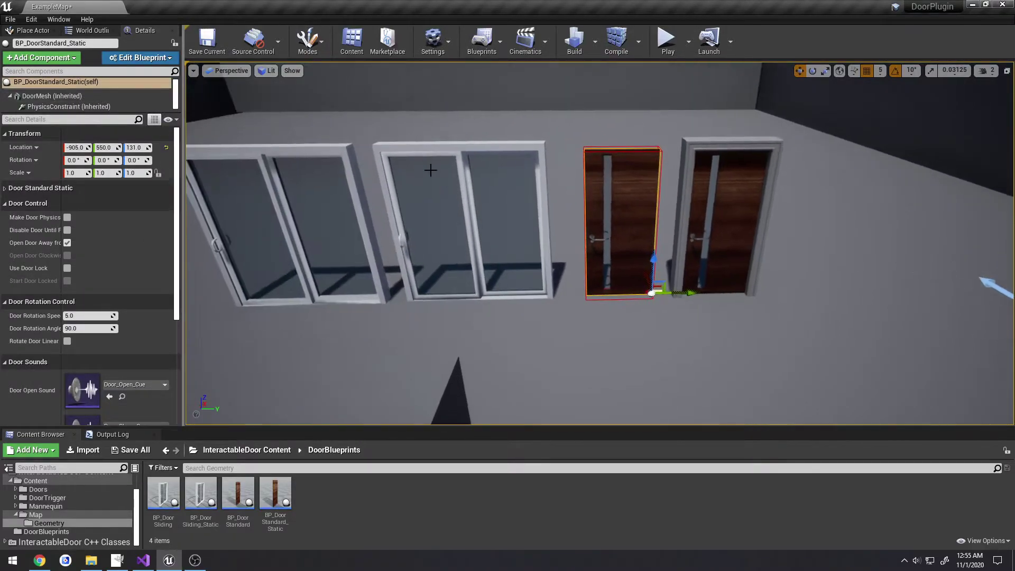
{"action": "left_click", "coordinate": [462, 196]}
{"action": "key", "text": "a"}
{"action": "right_click_drag", "start_coordinate": [462, 196], "coordinate": [439, 196]}
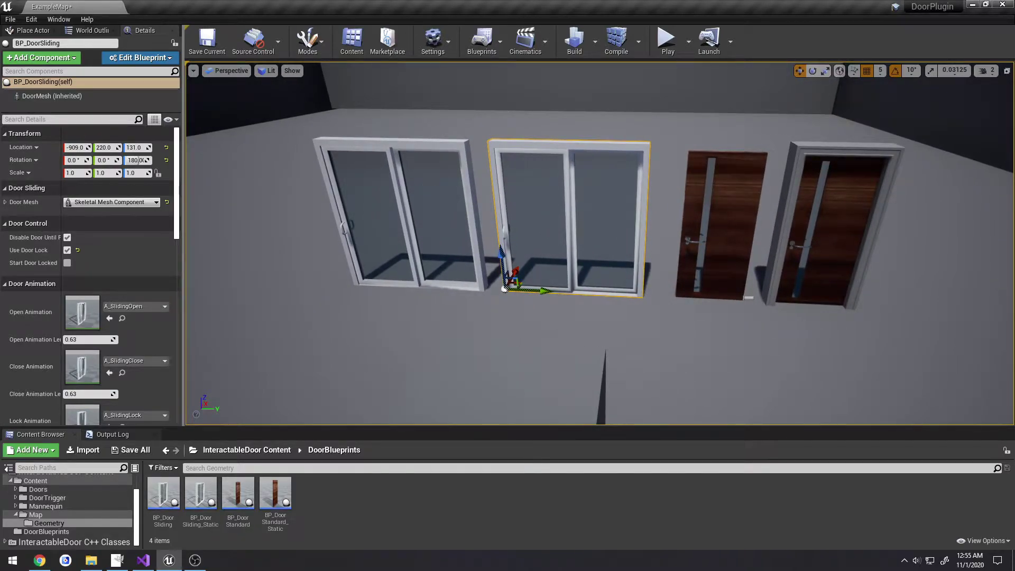
{"action": "left_click", "coordinate": [413, 185]}
Step: Play the level, run to the BP_DoorSliding_Static door and open and close it repeatedly
{"action": "left_click", "coordinate": [666, 39]}
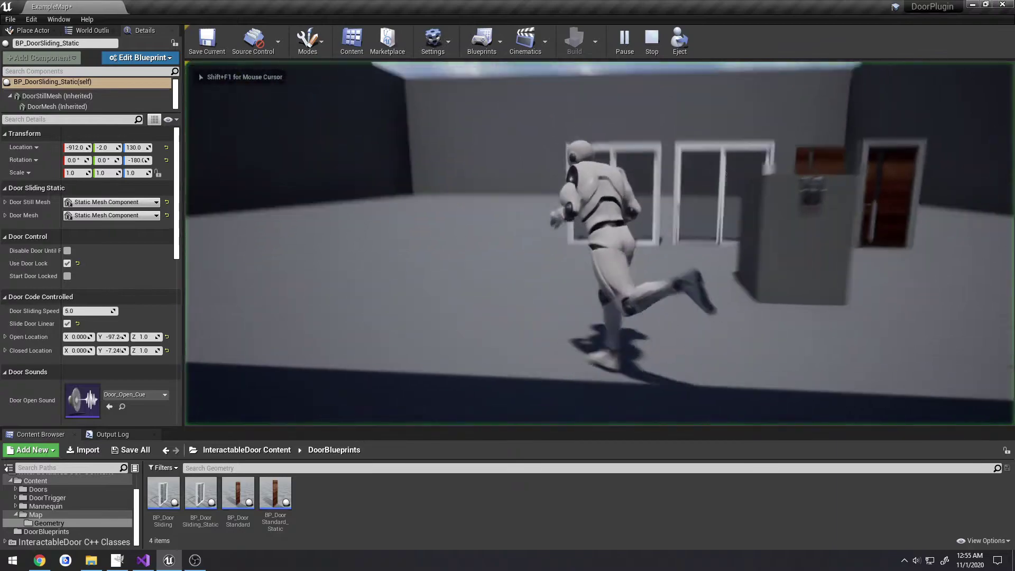
{"action": "key", "text": "w"}
{"action": "key", "text": "e"}
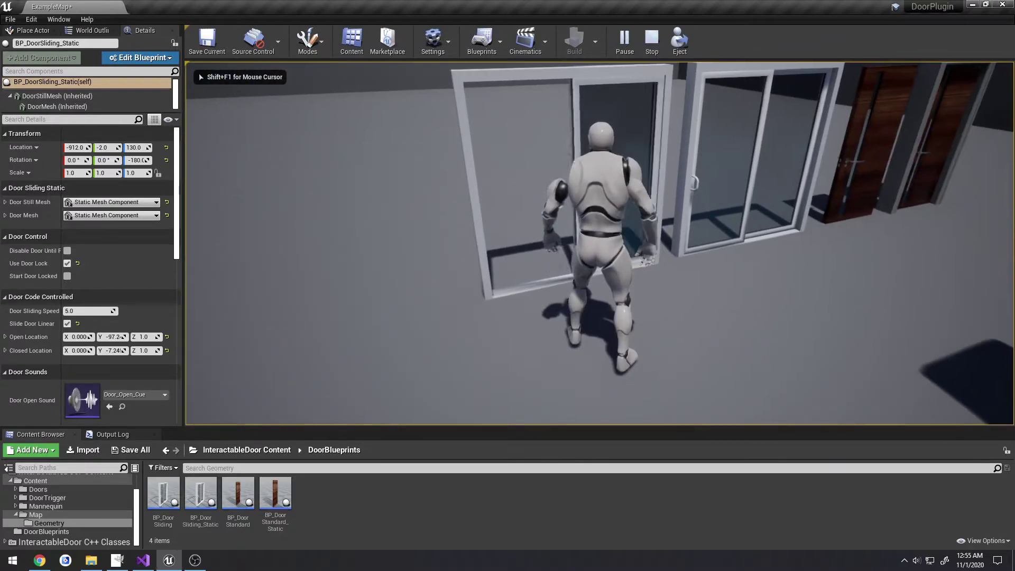
{"action": "key", "text": "e"}
{"action": "key", "text": "e"}
{"action": "key", "text": "e"}
{"action": "key", "text": "e"}
{"action": "key", "text": "e"}
{"action": "key", "text": "e"}
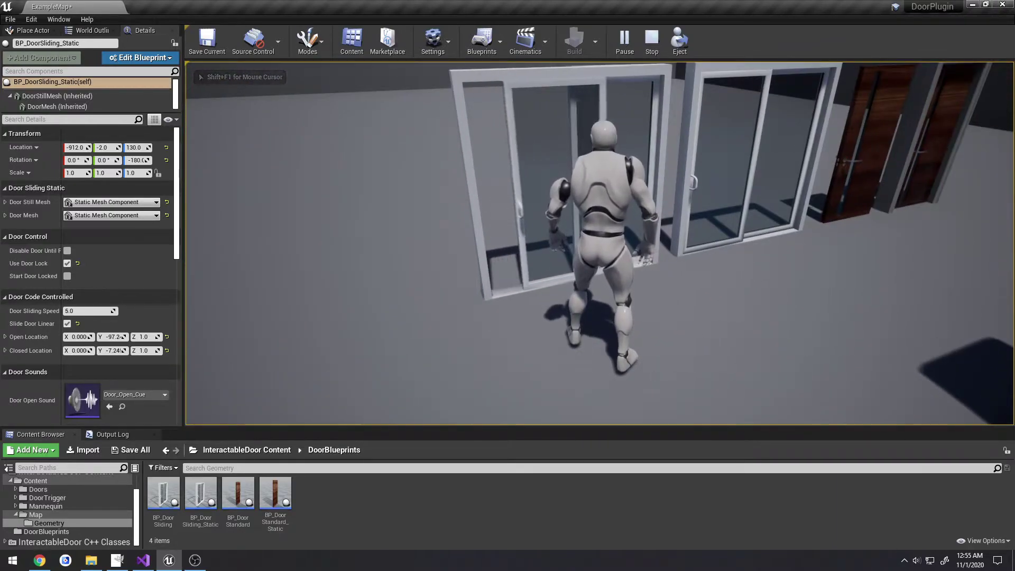
Step: Test opening and closing the BP_DoorSliding door, back away with the character and stop playing
{"action": "key", "text": "d"}
{"action": "key", "text": "e"}
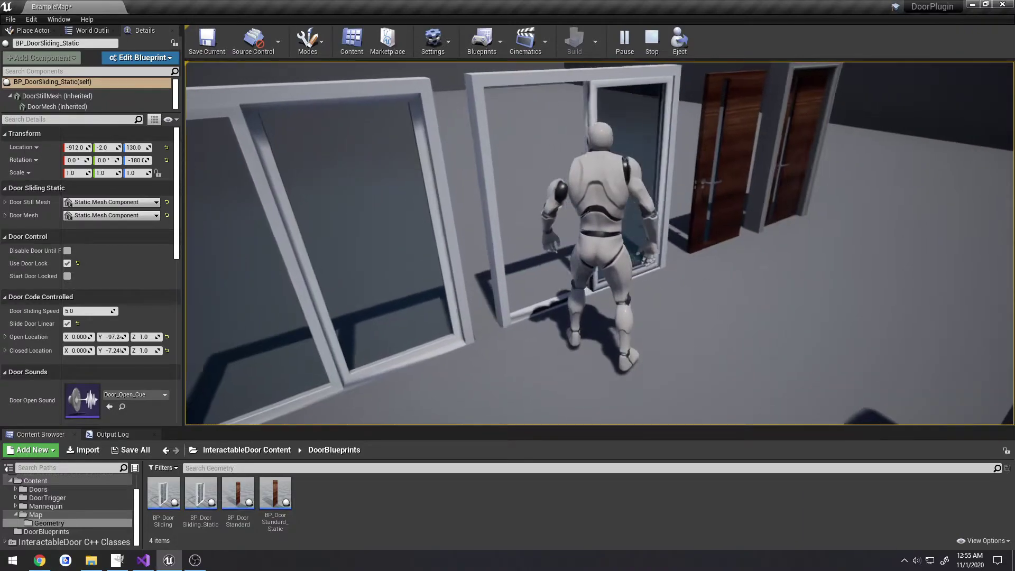
{"action": "key", "text": "e"}
{"action": "key", "text": "e"}
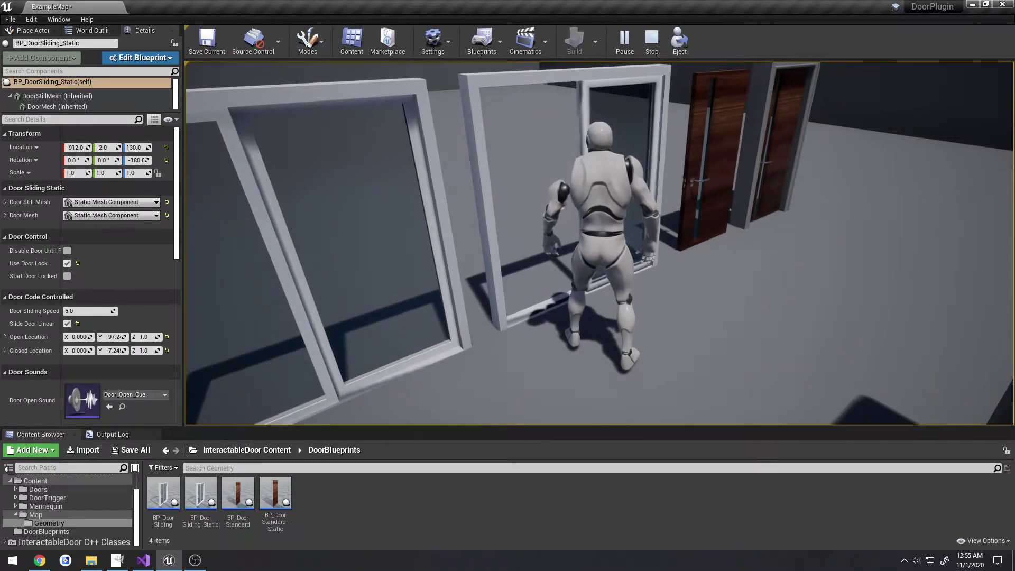
{"action": "key", "text": "e"}
{"action": "key", "text": "s"}
{"action": "key", "text": "d"}
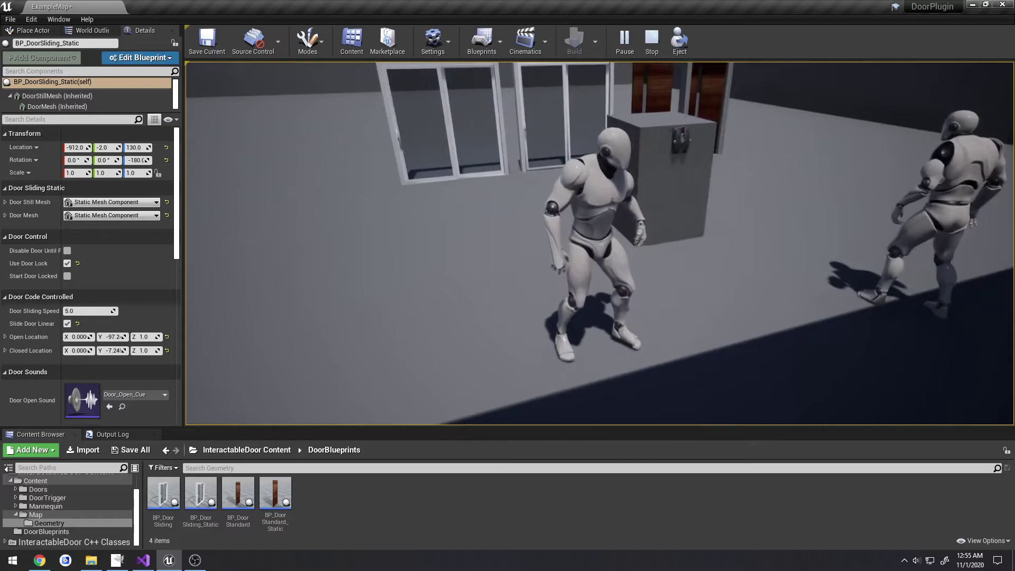
{"action": "key", "text": "w"}
{"action": "key", "text": "Escape"}
Step: Select BP_DoorSliding_Static and widen the property name column to examine its Door Control and Door Code Controlled settings
{"action": "left_click", "coordinate": [592, 129]}
{"action": "key", "text": "w"}
{"action": "right_click_drag", "start_coordinate": [592, 129], "coordinate": [603, 104]}
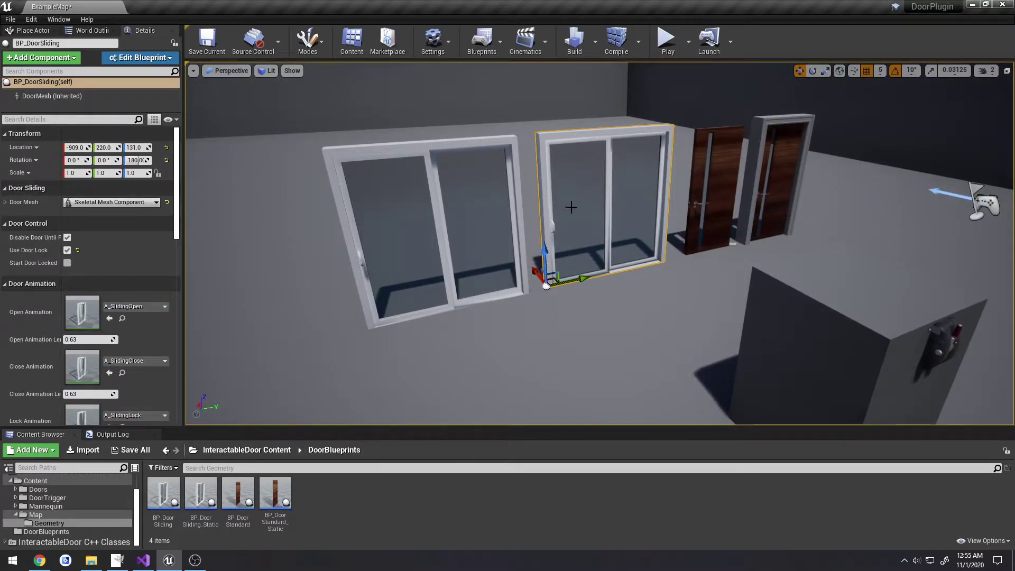
{"action": "left_click", "coordinate": [493, 195]}
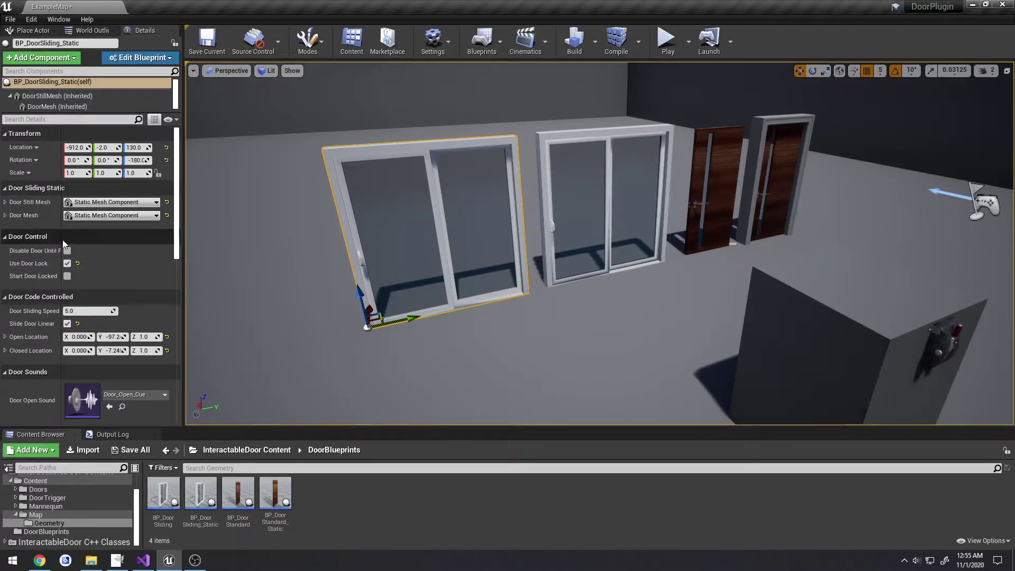
{"action": "left_click_drag", "start_coordinate": [61, 236], "coordinate": [87, 236]}
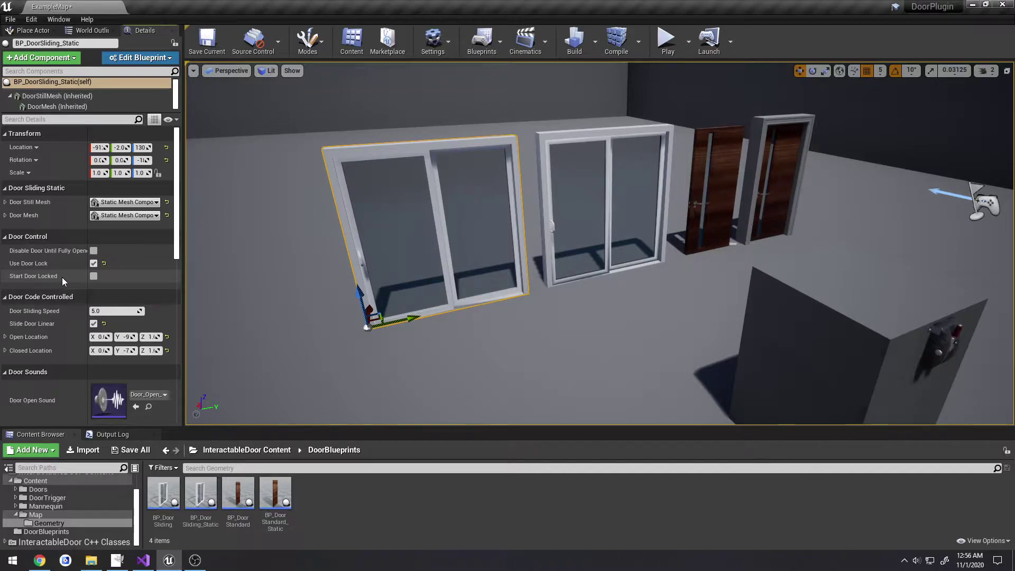
{"action": "scroll", "coordinate": [65, 277], "scroll_direction": "down", "scroll_amount": 2}
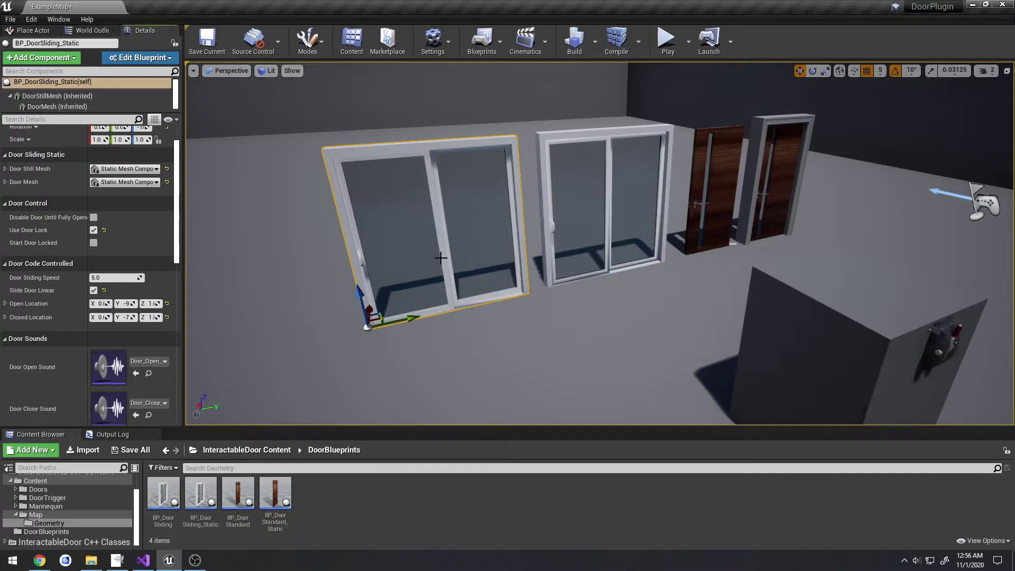
{"action": "right_click_drag", "start_coordinate": [432, 258], "coordinate": [426, 264]}
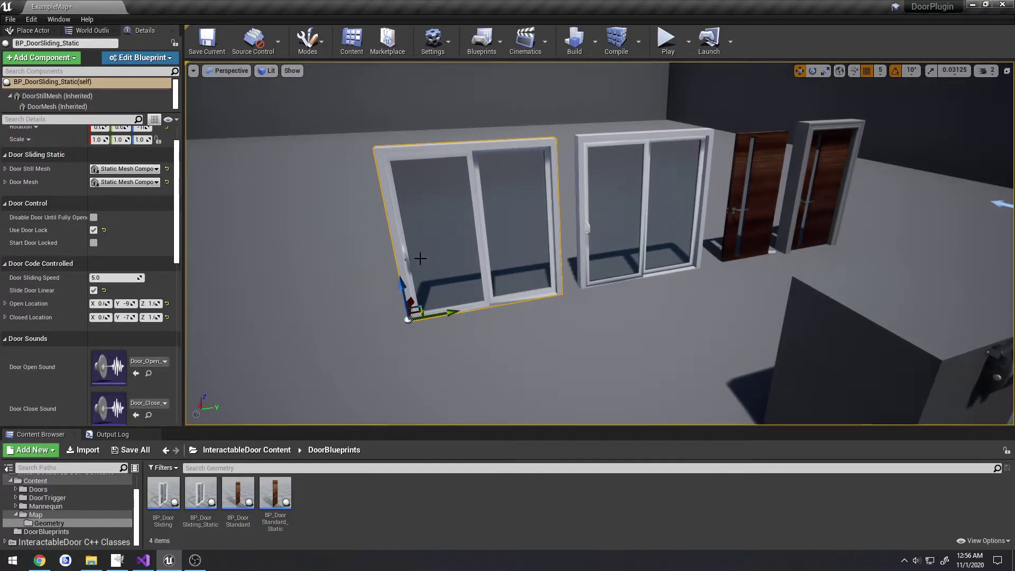
Step: Disable Slide Door Linear on BP_DoorSliding_Static and play-test the door's sliding motion
{"action": "left_click", "coordinate": [94, 290]}
{"action": "left_click", "coordinate": [667, 40]}
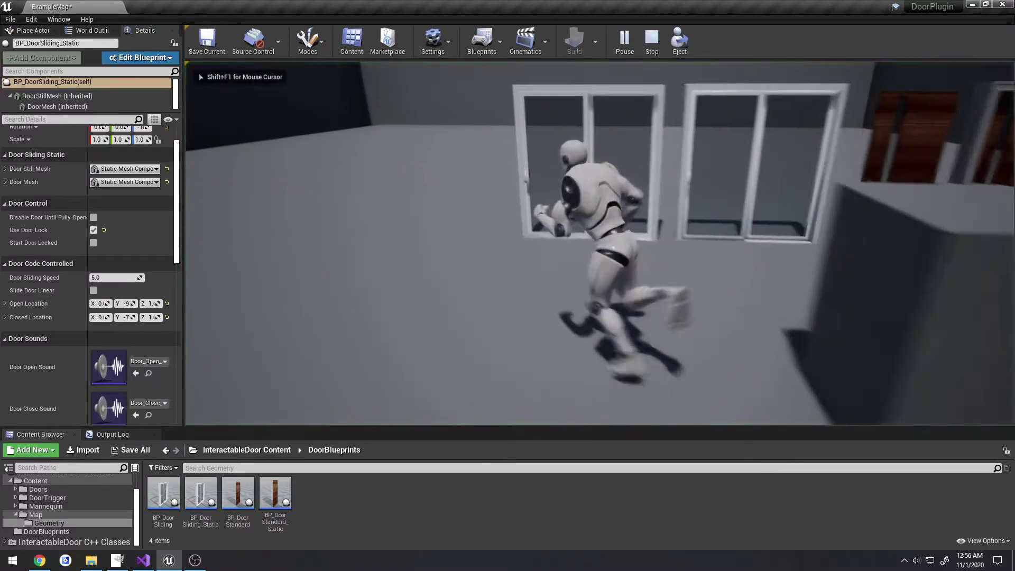
{"action": "key", "text": "e"}
{"action": "key", "text": "w"}
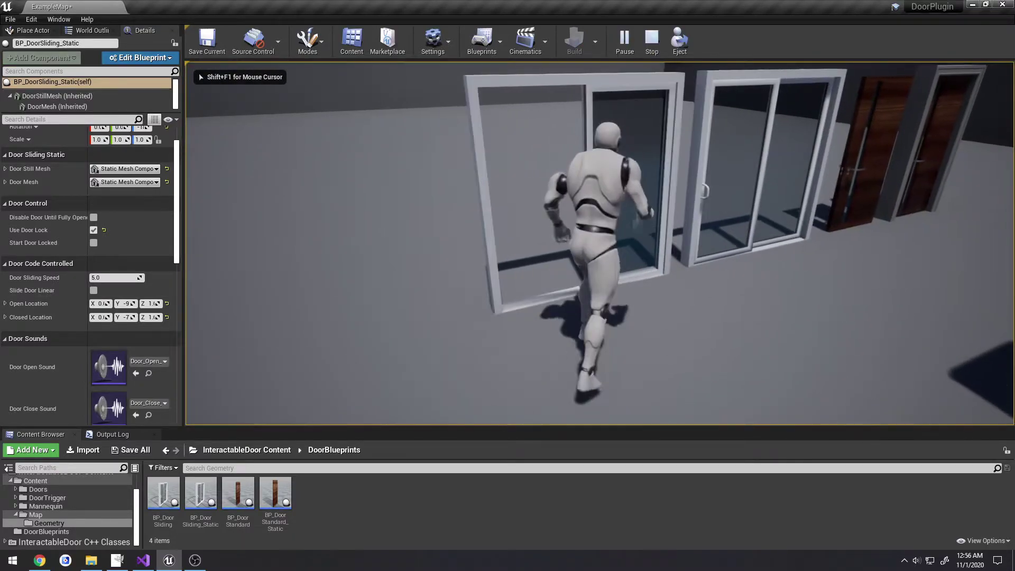
{"action": "key", "text": "Escape"}
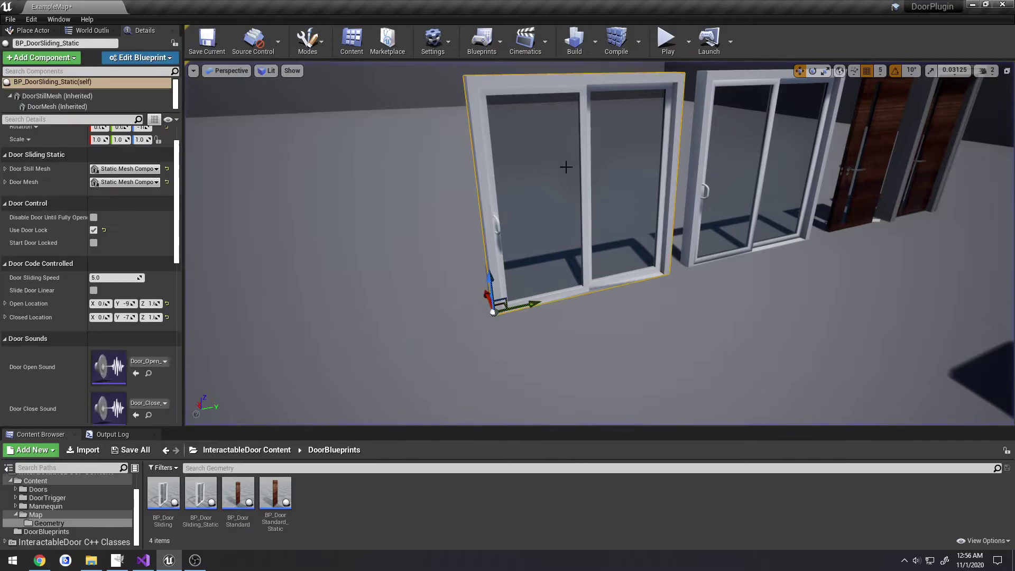
Step: Re-enable Slide Door Linear on BP_DoorSliding_Static
{"action": "key", "text": "s"}
{"action": "mouse_move", "coordinate": [566, 166]}
{"action": "right_mouse_down"}
{"action": "mouse_move", "coordinate": [550, 159]}
{"action": "mouse_move", "coordinate": [565, 158]}
{"action": "right_mouse_up"}
{"action": "left_click", "coordinate": [93, 290]}
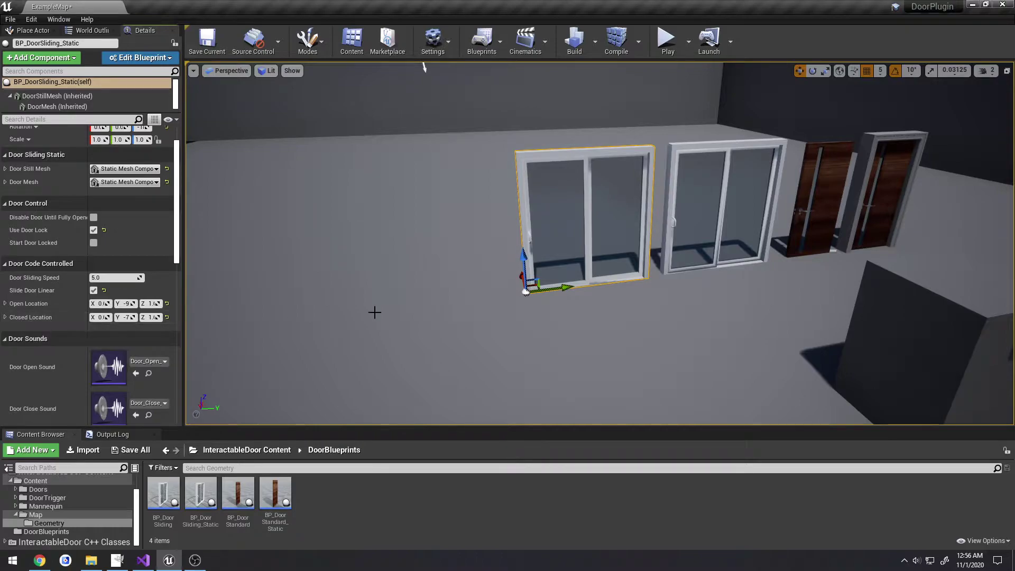
Step: Try moving the DoorMesh component of BP_DoorSliding_Static, and undo the move
{"action": "key", "text": "w"}
{"action": "right_click_drag", "start_coordinate": [374, 311], "coordinate": [359, 301]}
{"action": "right_click_drag", "start_coordinate": [638, 284], "coordinate": [628, 331]}
{"action": "key", "text": "e"}
{"action": "left_click", "coordinate": [56, 106]}
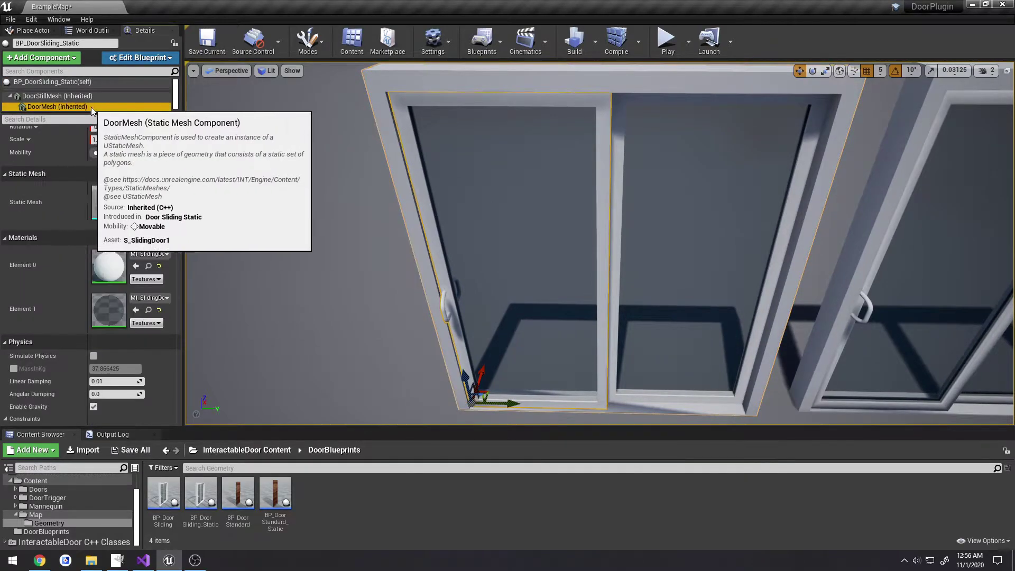
{"action": "left_click_drag", "start_coordinate": [485, 382], "coordinate": [483, 272]}
{"action": "key", "text": "ctrl+z"}
Step: Slide the DoorMesh component of BP_DoorSliding_Static open to about Y -97.245 and reselect the door's root
{"action": "left_click", "coordinate": [629, 241]}
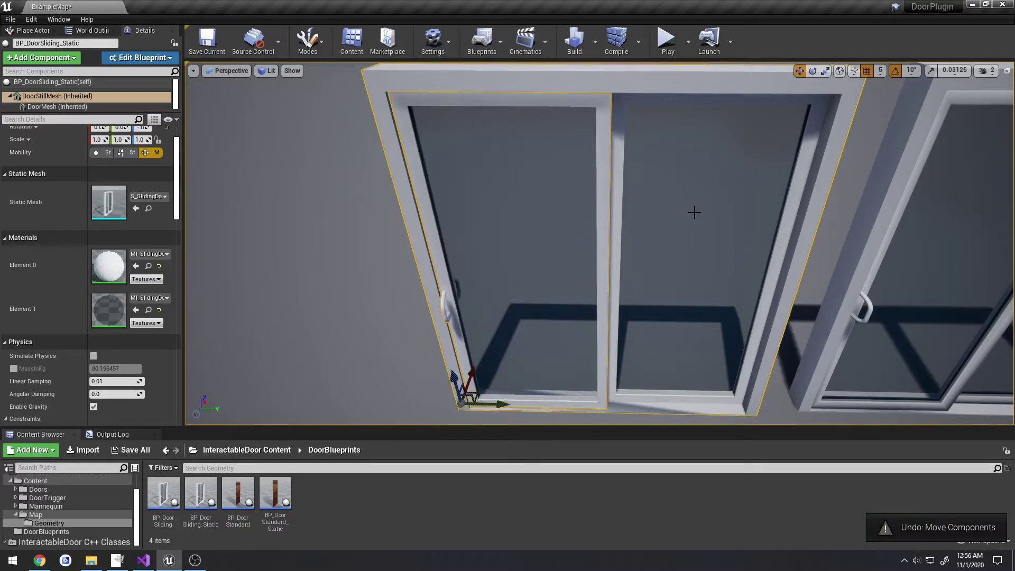
{"action": "right_click_drag", "start_coordinate": [625, 212], "coordinate": [648, 195]}
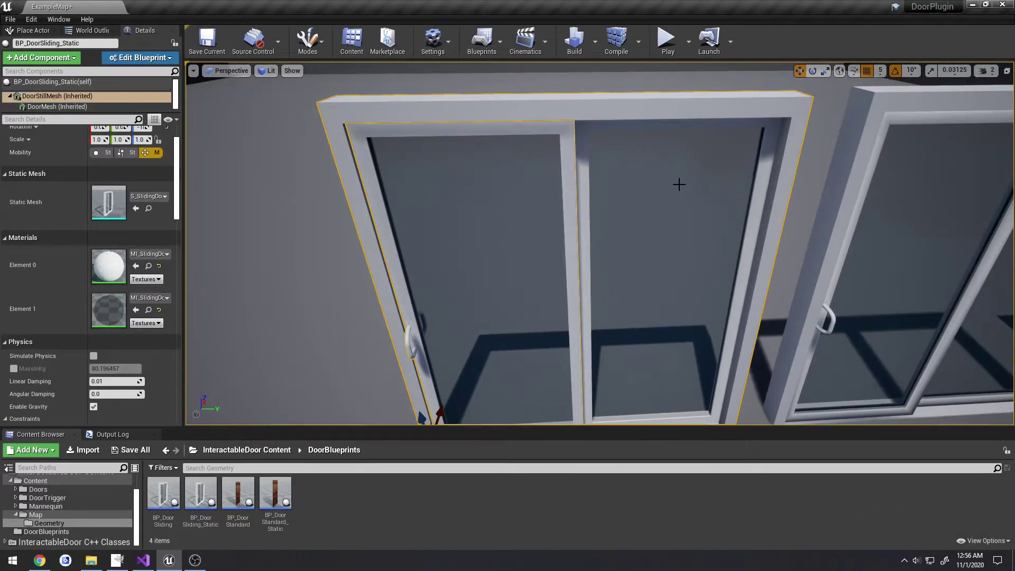
{"action": "right_click_drag", "start_coordinate": [683, 182], "coordinate": [665, 207]}
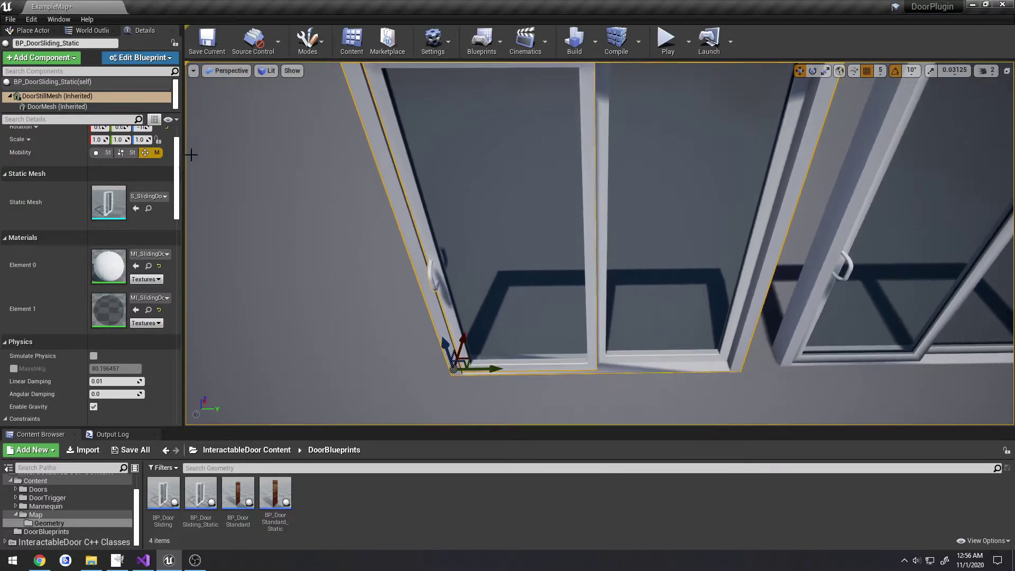
{"action": "left_click", "coordinate": [76, 106]}
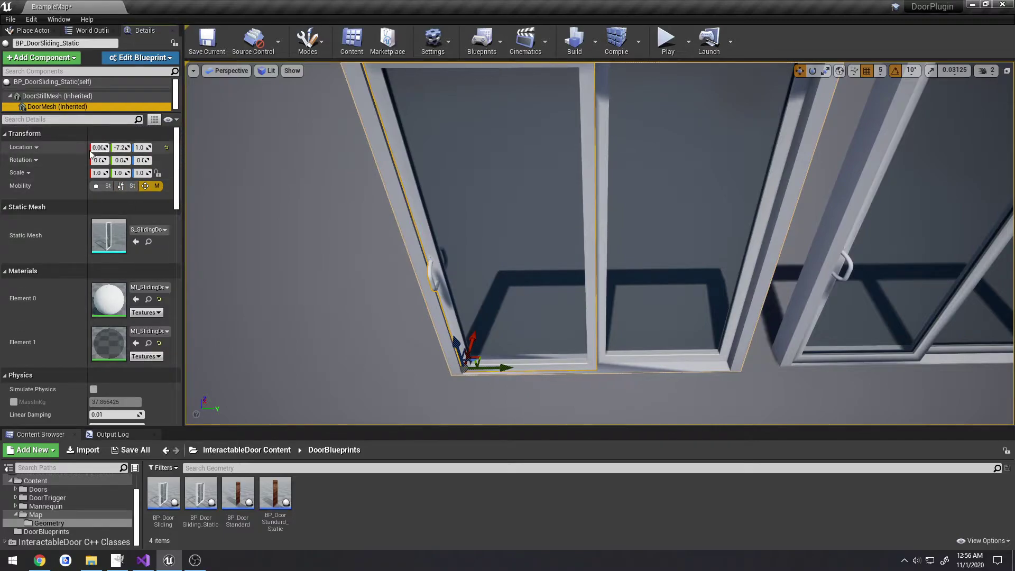
{"action": "left_click_drag", "start_coordinate": [86, 146], "coordinate": [60, 146]}
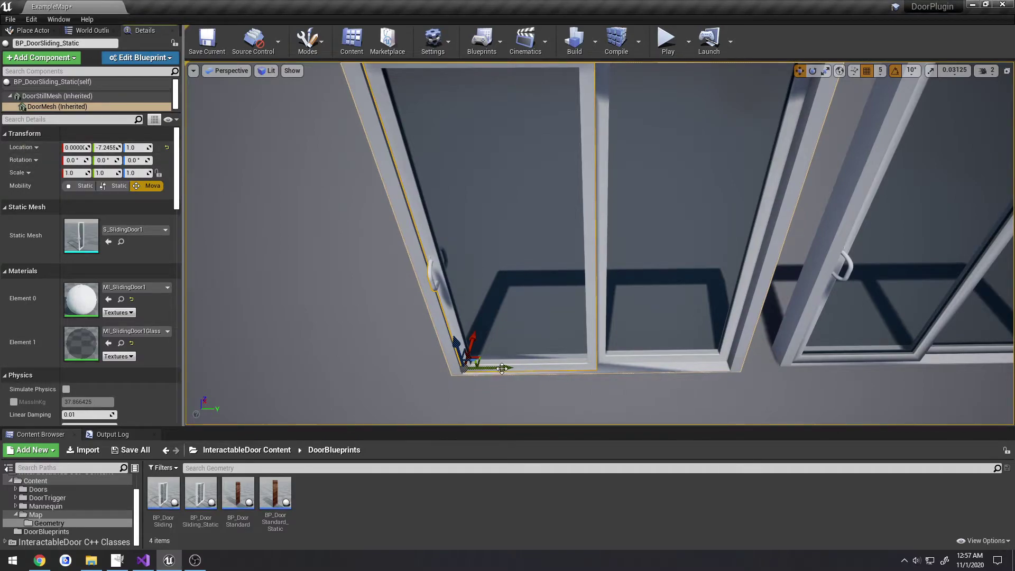
{"action": "left_click_drag", "start_coordinate": [502, 368], "coordinate": [637, 374]}
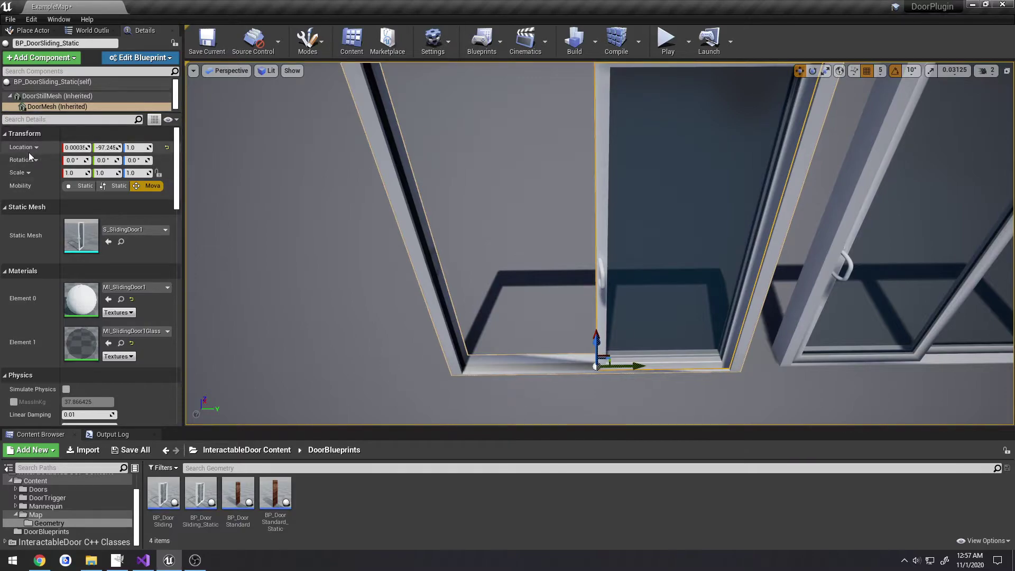
{"action": "left_click", "coordinate": [60, 83]}
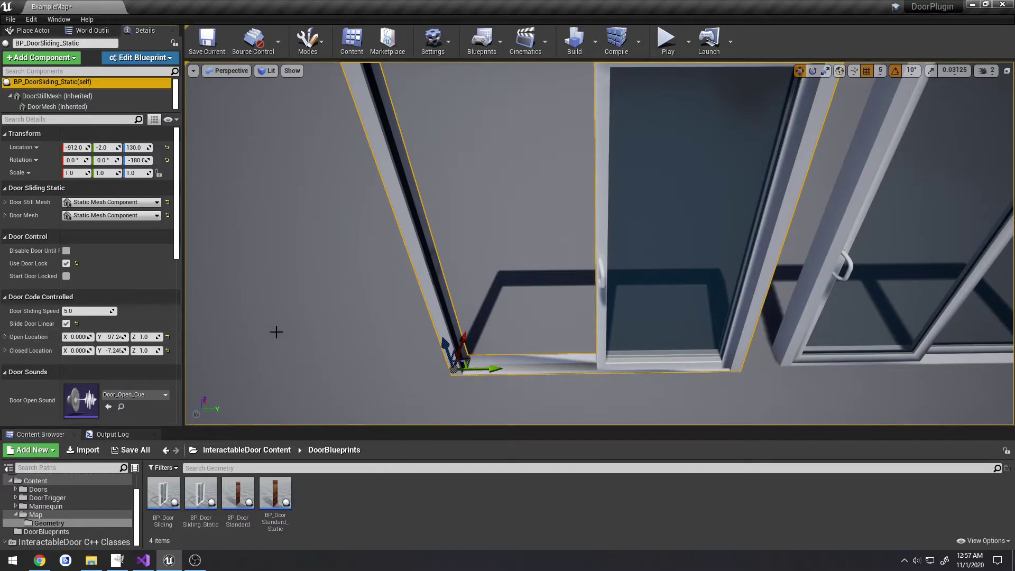
Step: Undo the last move of the DoorMesh component and reselect the root of BP_DoorSliding_Static
{"action": "key", "text": "ctrl+z"}
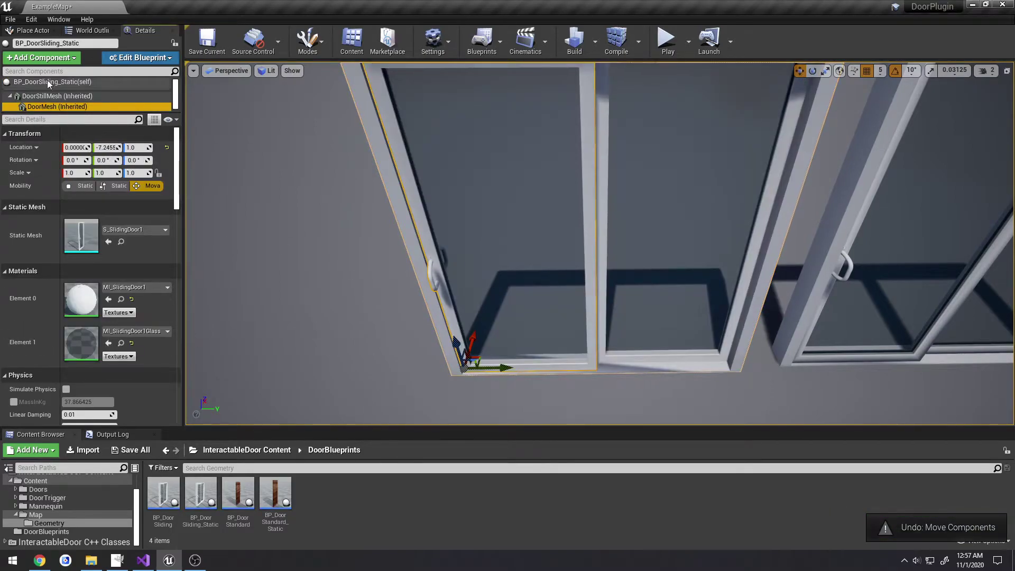
{"action": "left_click", "coordinate": [50, 82]}
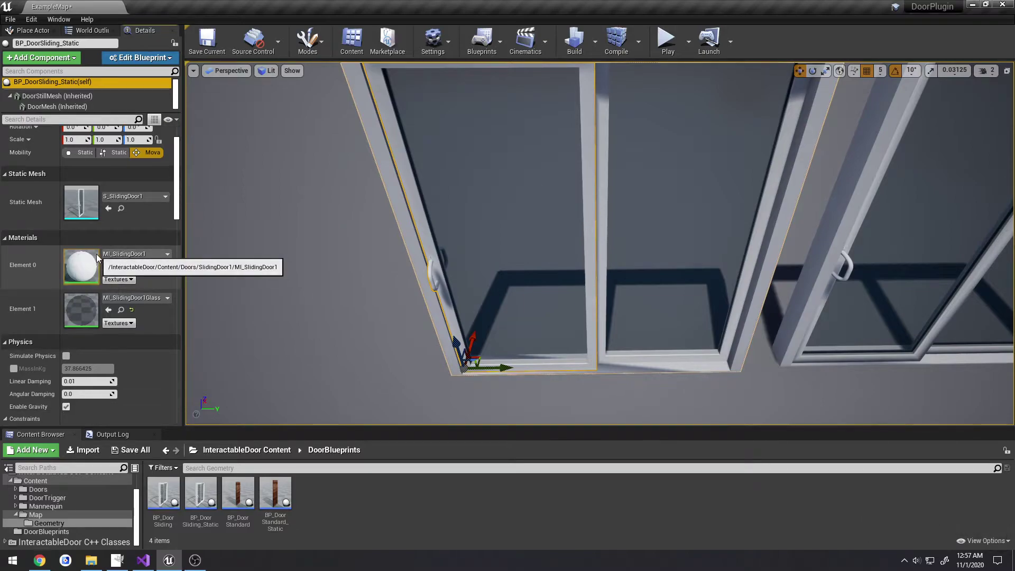
{"action": "scroll", "coordinate": [99, 247], "scroll_direction": "down", "scroll_amount": 2}
{"action": "scroll", "coordinate": [100, 248], "scroll_direction": "up", "scroll_amount": 2}
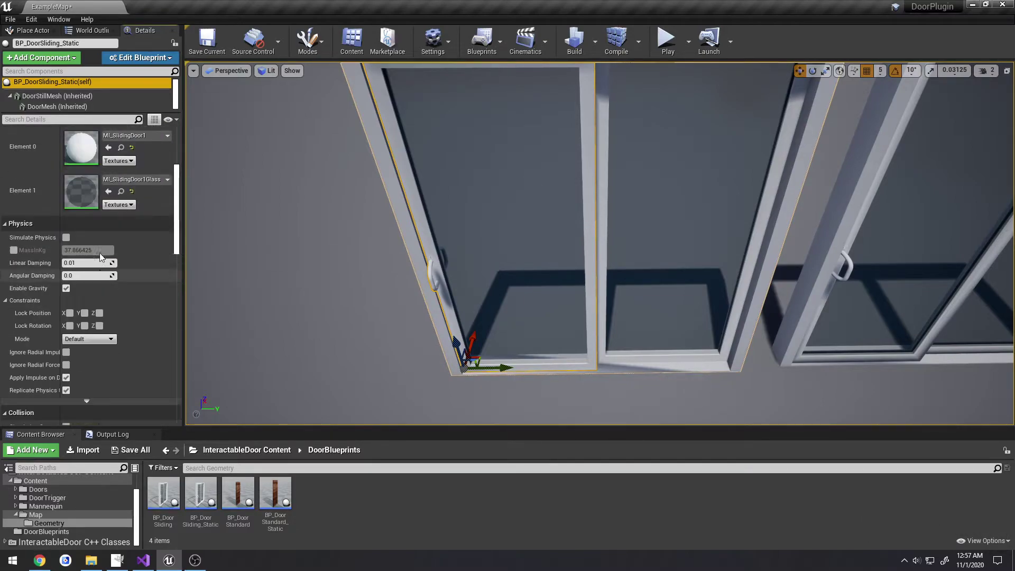
{"action": "left_click", "coordinate": [63, 84]}
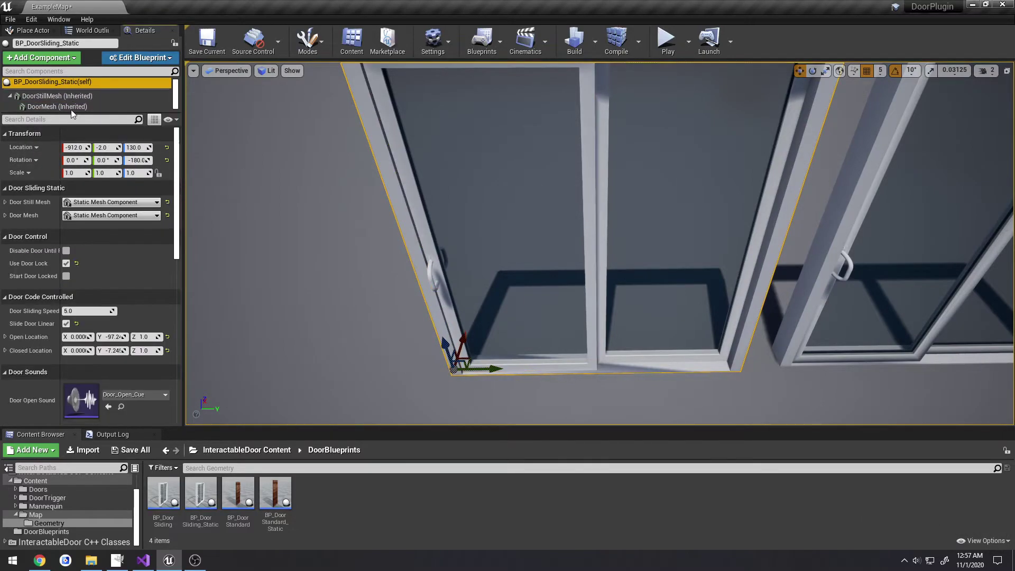
Step: Examine the Door Sounds settings of BP_DoorSliding_Static, including the Lock Changed Sounds array
{"action": "scroll", "coordinate": [116, 290], "scroll_direction": "down", "scroll_amount": 2}
{"action": "scroll", "coordinate": [130, 306], "scroll_direction": "down", "scroll_amount": 5}
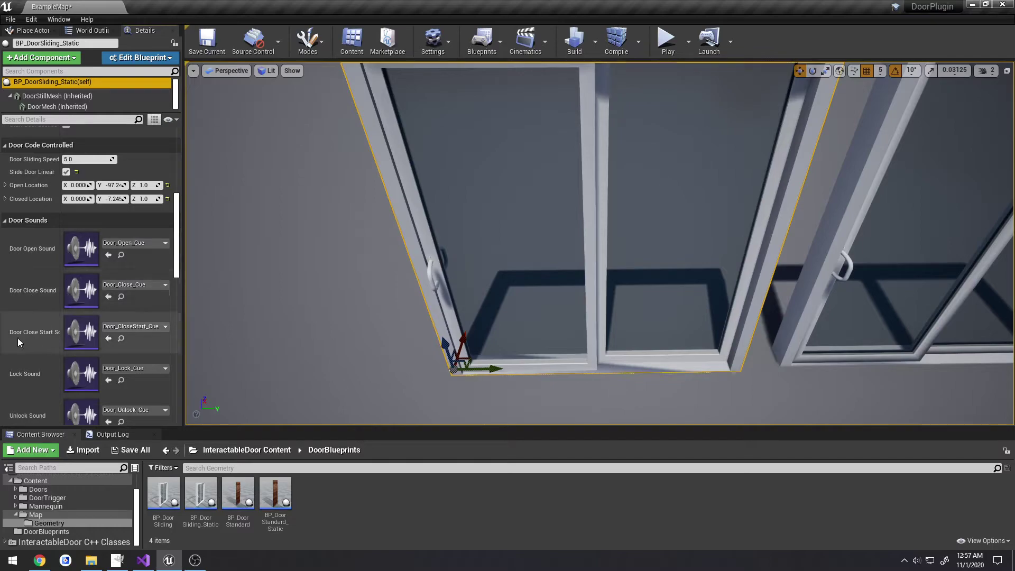
{"action": "scroll", "coordinate": [33, 335], "scroll_direction": "down", "scroll_amount": 4}
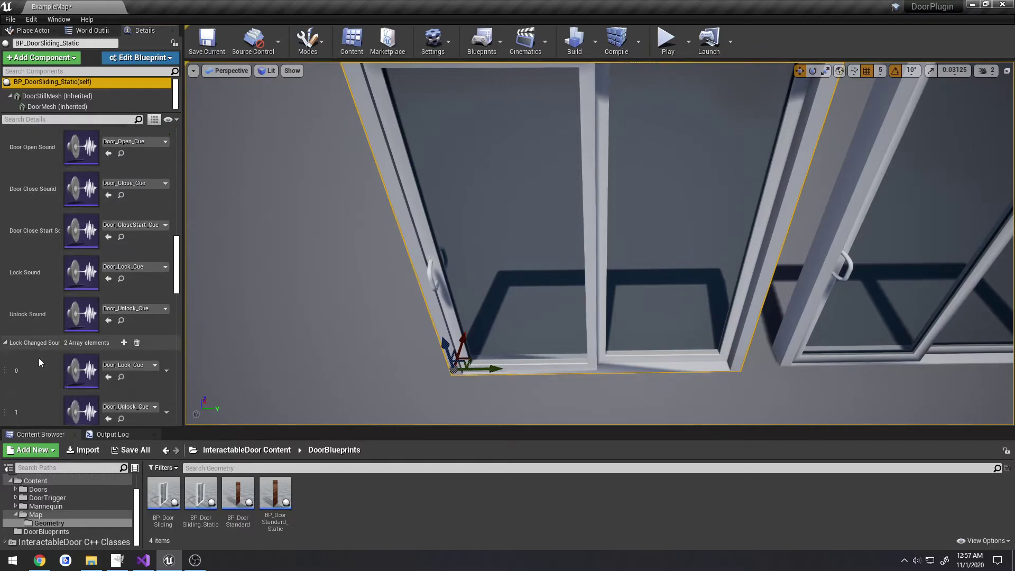
{"action": "scroll", "coordinate": [39, 354], "scroll_direction": "down", "scroll_amount": 2}
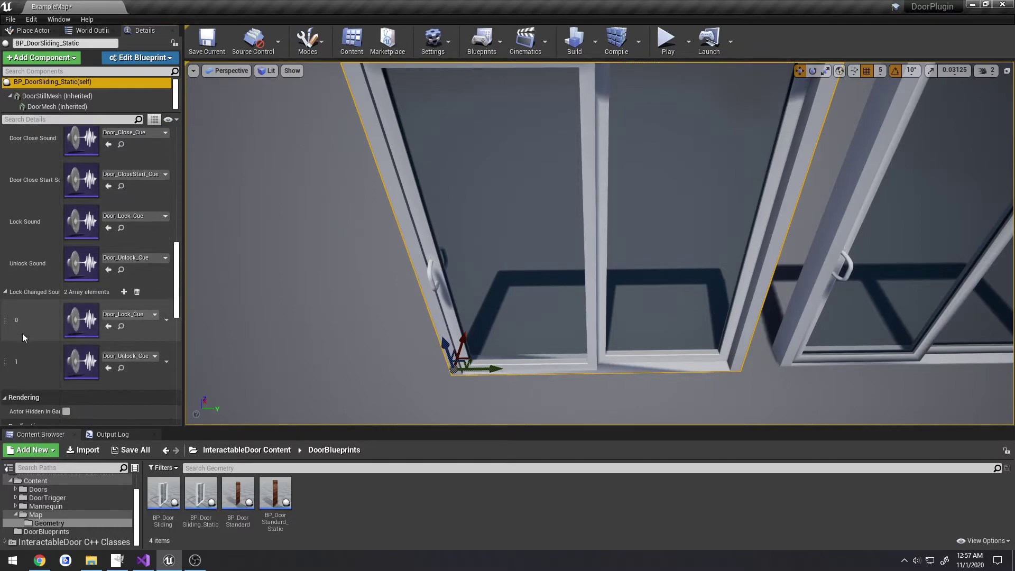
{"action": "scroll", "coordinate": [43, 324], "scroll_direction": "down", "scroll_amount": 2}
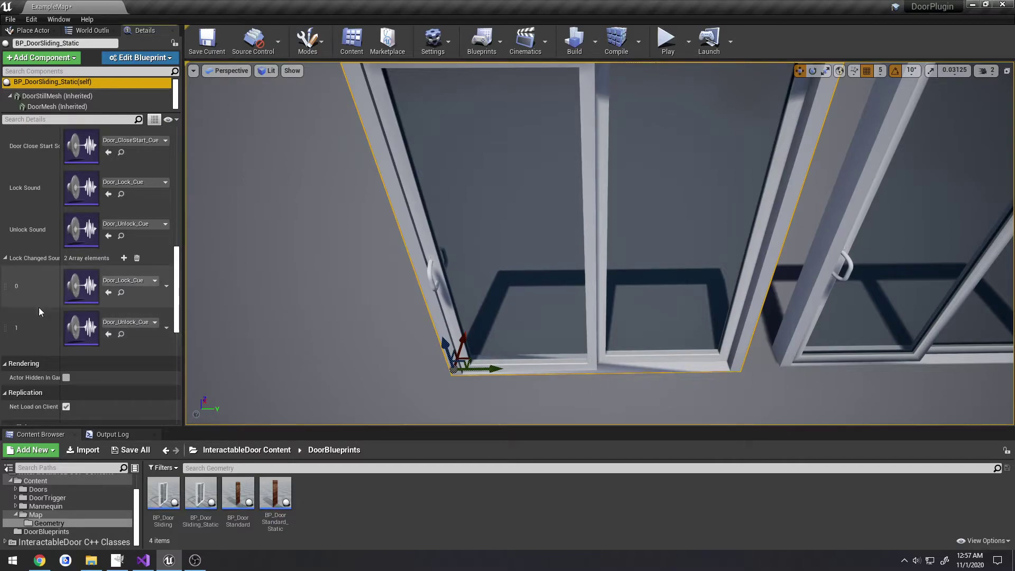
{"action": "scroll", "coordinate": [37, 305], "scroll_direction": "up", "scroll_amount": 3}
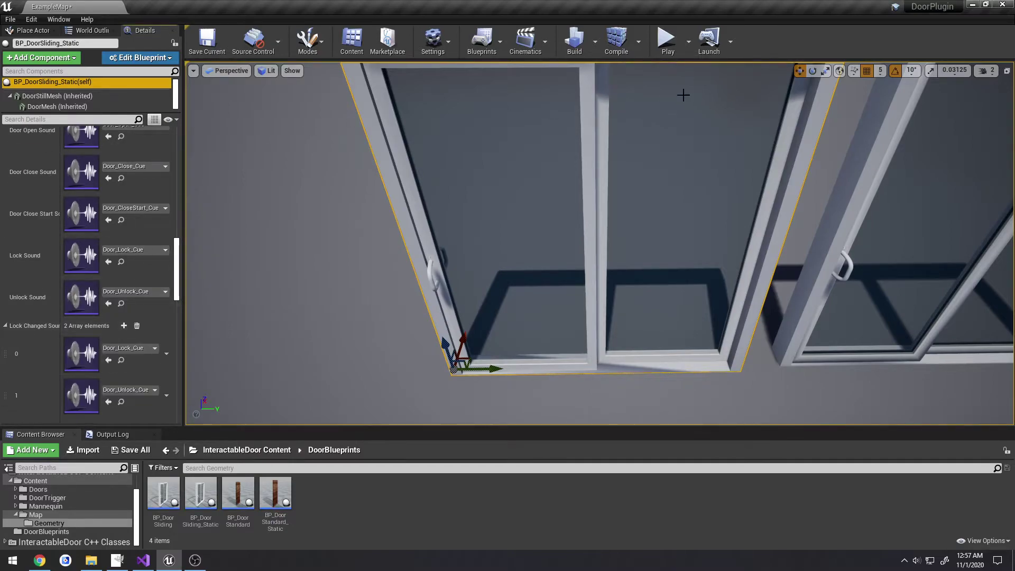
Step: Play-test the level by running the character past the sliding doors to the standard door, and end the session
{"action": "left_click", "coordinate": [667, 42]}
{"action": "key", "text": "w"}
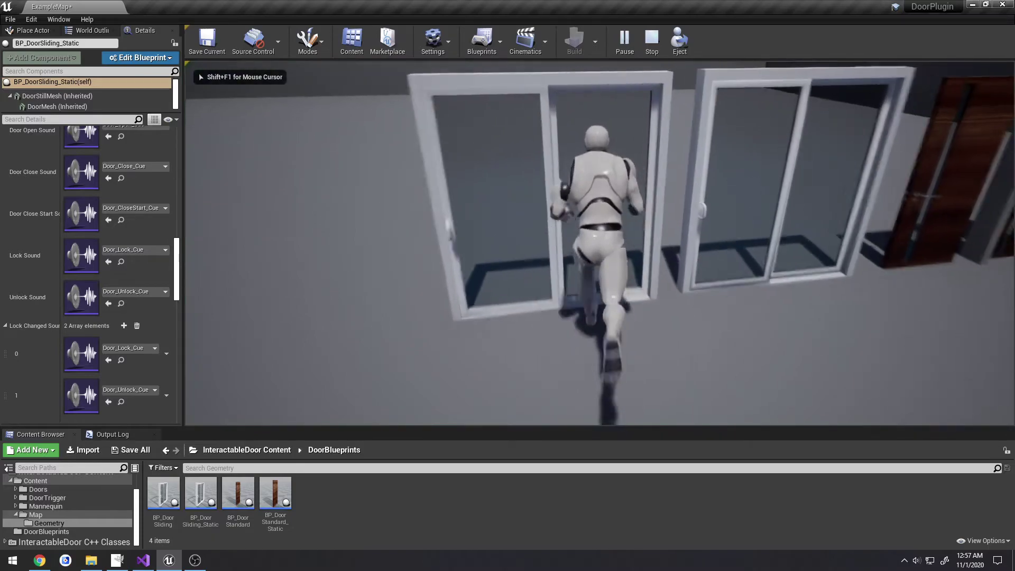
{"action": "key", "text": "w"}
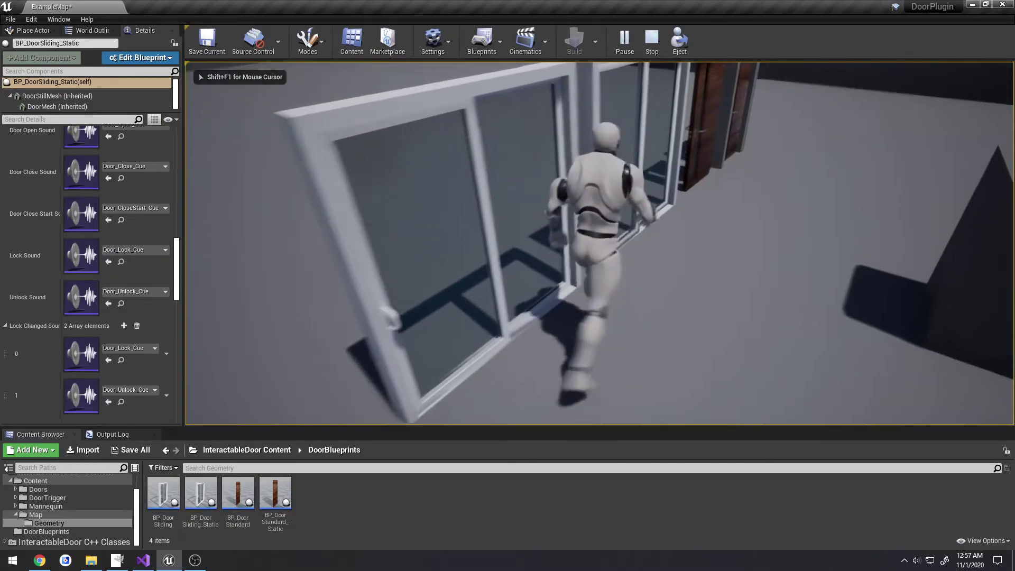
{"action": "key", "text": "d"}
{"action": "key", "text": "w"}
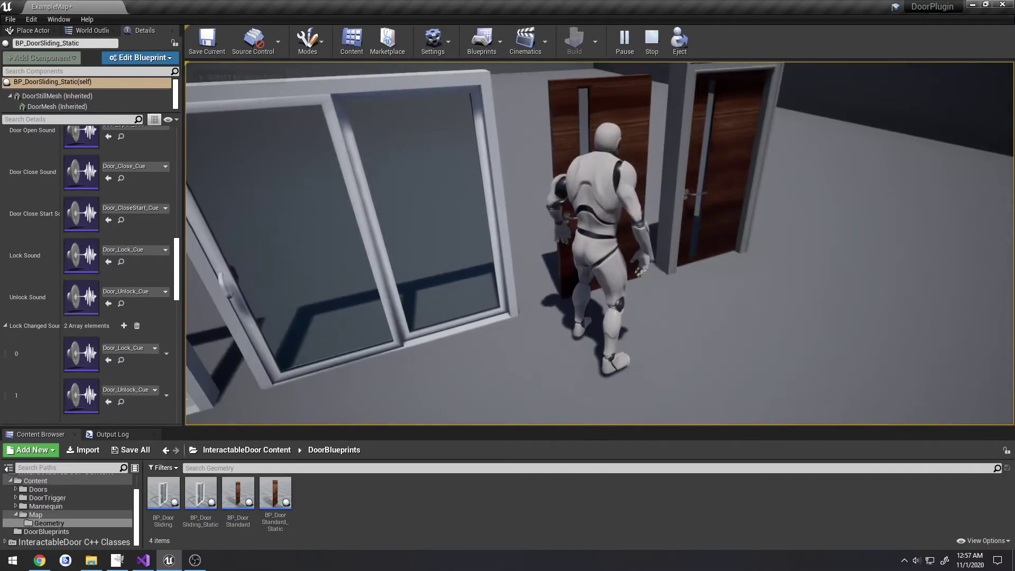
{"action": "key", "text": "w"}
{"action": "key", "text": "Escape"}
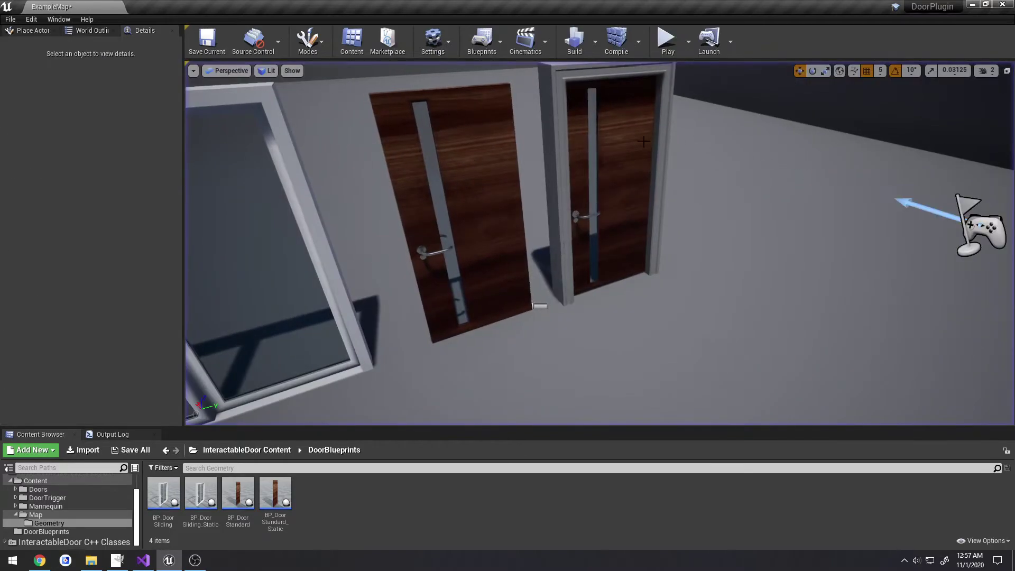
Step: Enable Make Door Physics Based on the frameless wooden door BP_DoorStandard_Static
{"action": "left_click", "coordinate": [620, 139]}
{"action": "scroll", "coordinate": [85, 233], "scroll_direction": "up", "scroll_amount": 10}
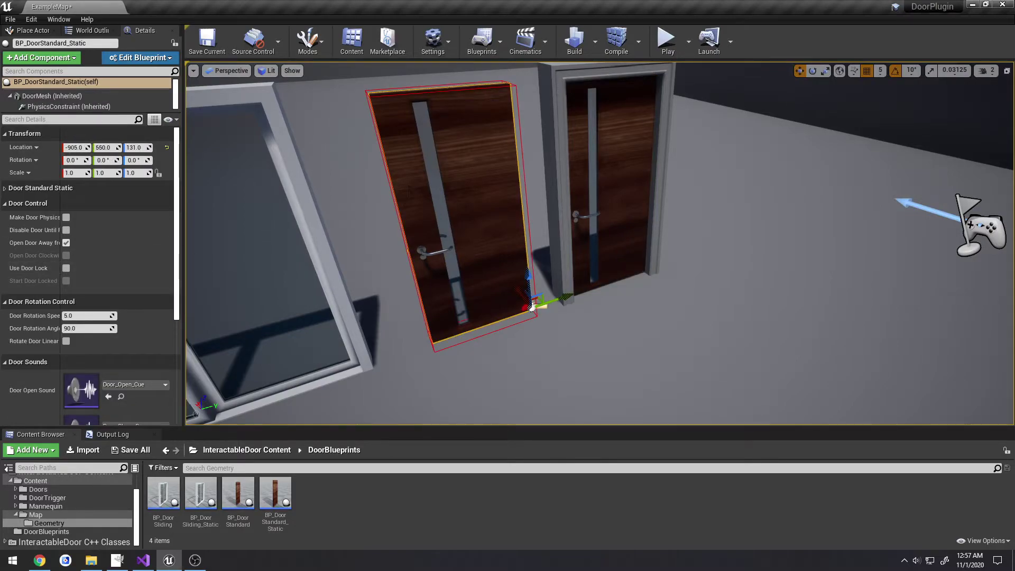
{"action": "scroll", "coordinate": [423, 186], "scroll_direction": "down", "scroll_amount": 4}
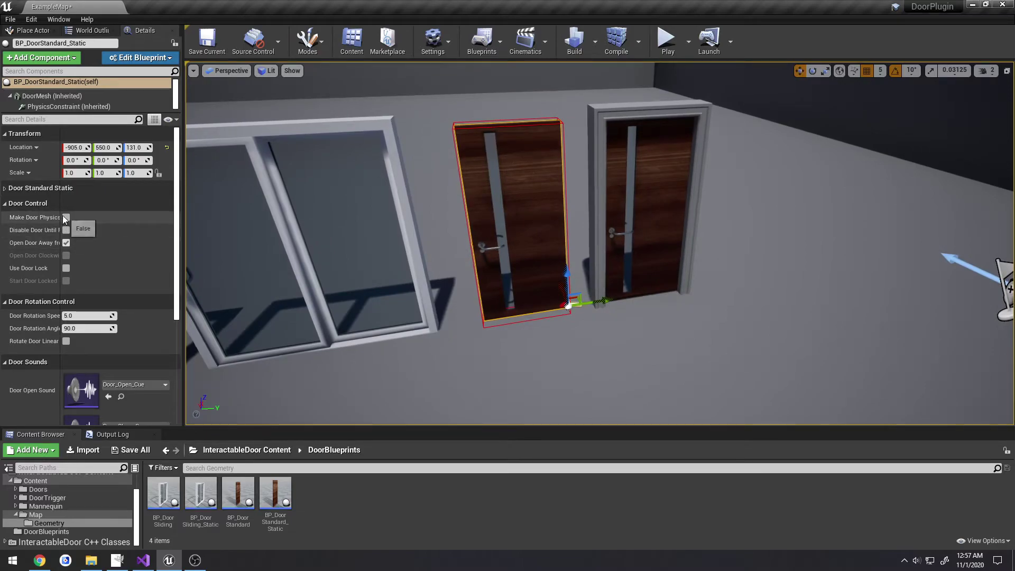
{"action": "left_click_drag", "start_coordinate": [61, 205], "coordinate": [87, 205]}
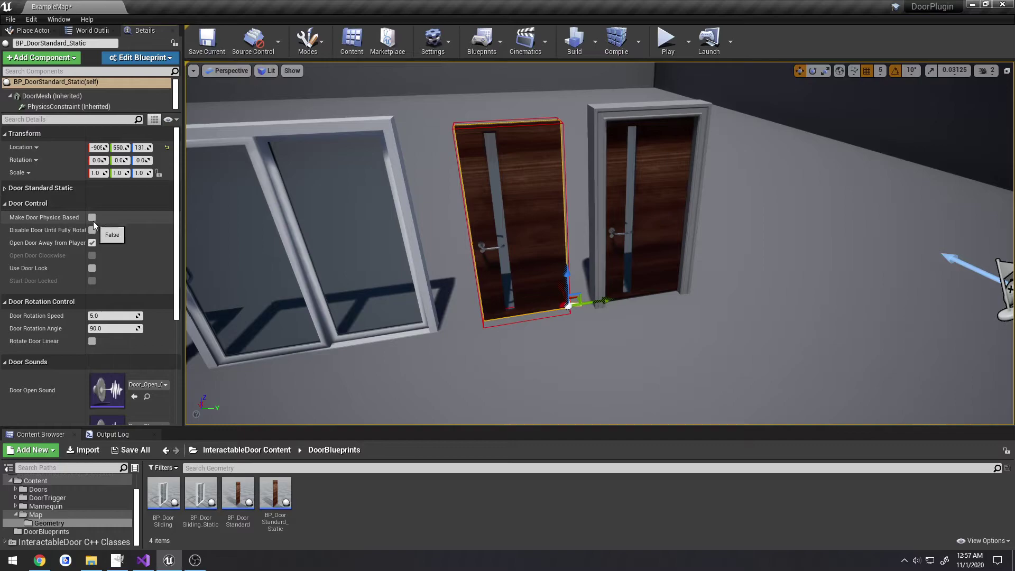
{"action": "left_click", "coordinate": [92, 217]}
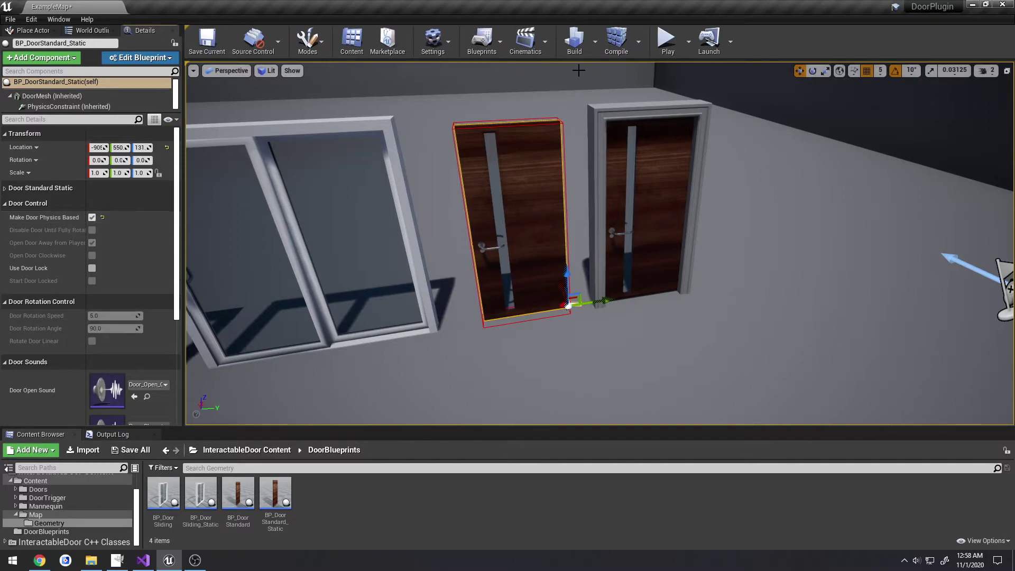
Step: Play-test the physics-based standard door, and disable Make Door Physics Based again
{"action": "left_click", "coordinate": [667, 39]}
{"action": "key", "text": "w"}
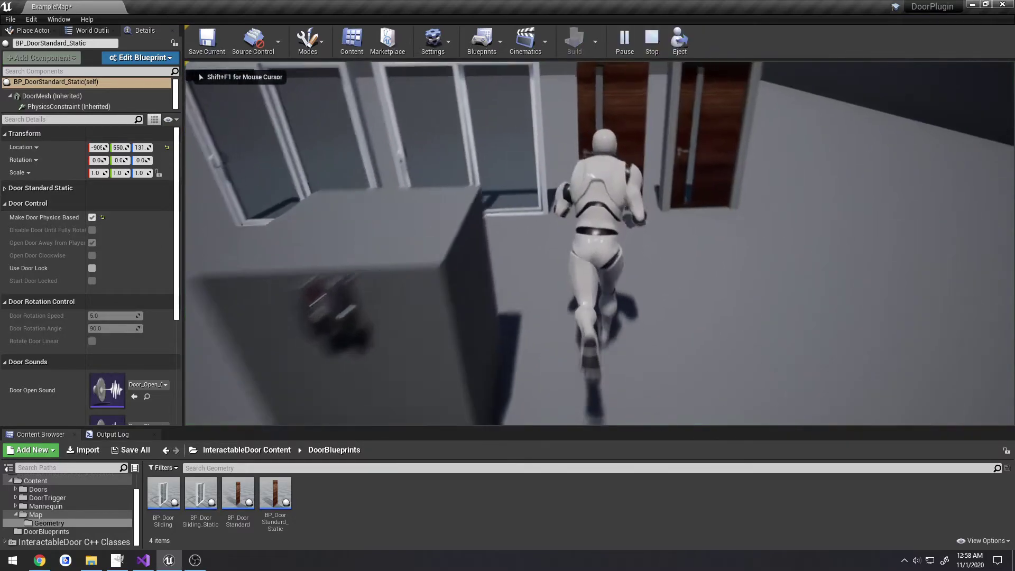
{"action": "key", "text": "a"}
{"action": "key", "text": "w"}
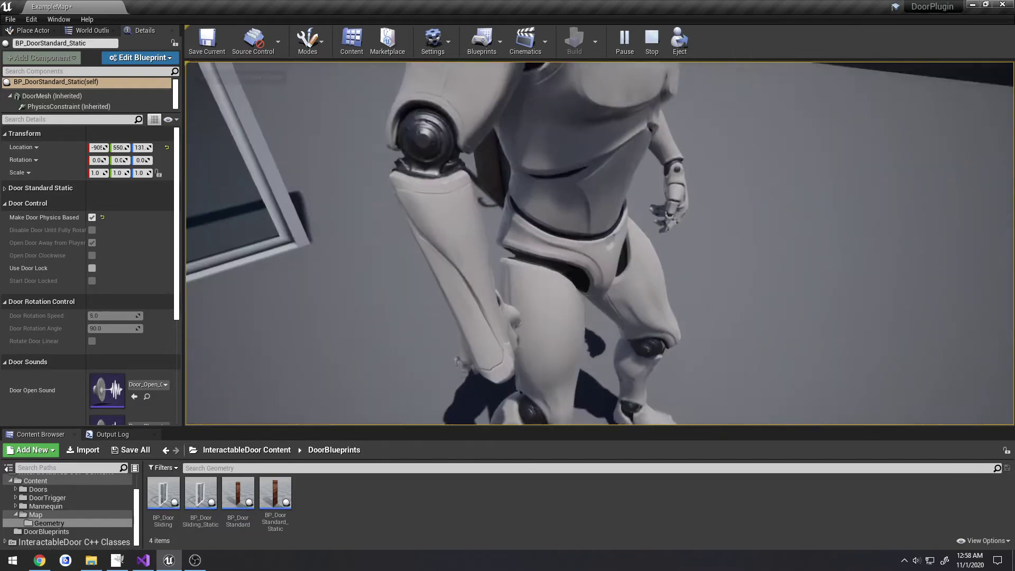
{"action": "key", "text": "Escape"}
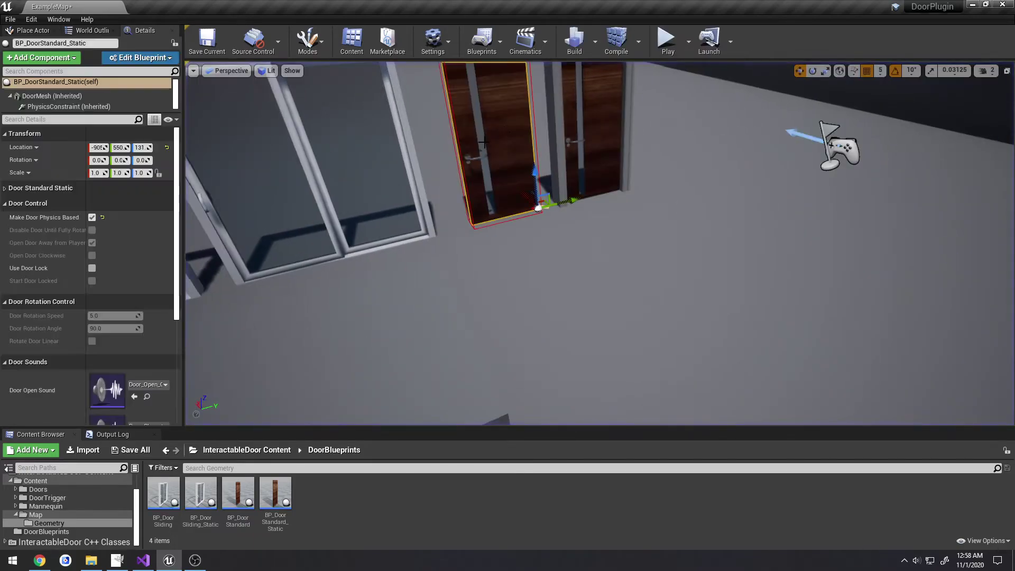
{"action": "left_click", "coordinate": [92, 218]}
Step: Select the BP_DoorTrigger switch on the grey block, widen its detail values, and browse to the InteractableDoor Content folder
{"action": "right_click_drag", "start_coordinate": [402, 234], "coordinate": [385, 219]}
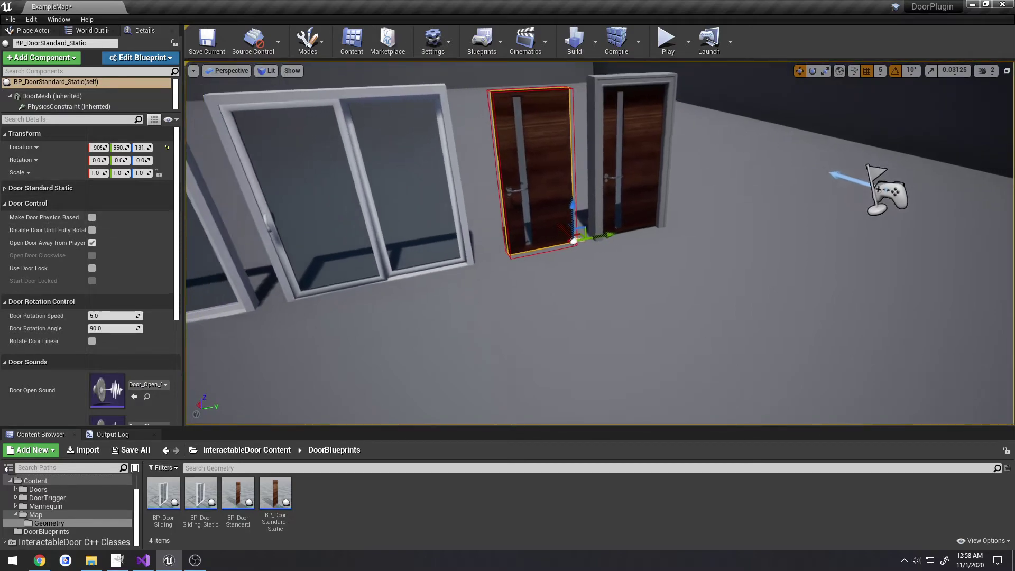
{"action": "right_click_drag", "start_coordinate": [497, 229], "coordinate": [454, 208]}
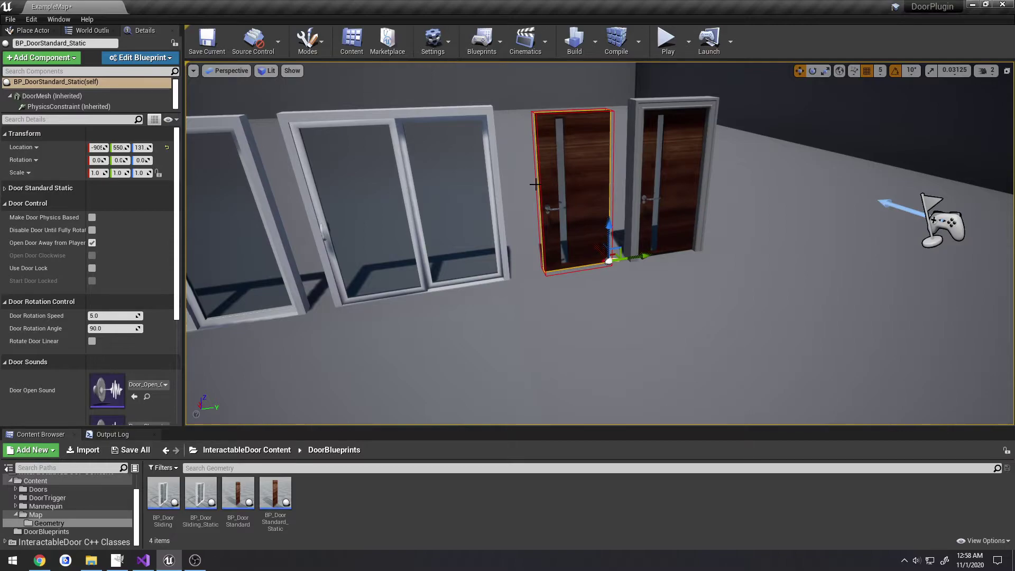
{"action": "mouse_move", "coordinate": [399, 236]}
{"action": "right_mouse_down"}
{"action": "mouse_move", "coordinate": [357, 236]}
{"action": "mouse_move", "coordinate": [365, 243]}
{"action": "mouse_move", "coordinate": [343, 267]}
{"action": "mouse_move", "coordinate": [399, 236]}
{"action": "right_mouse_up"}
{"action": "right_click_drag", "start_coordinate": [435, 270], "coordinate": [434, 270]}
{"action": "left_click", "coordinate": [482, 257]}
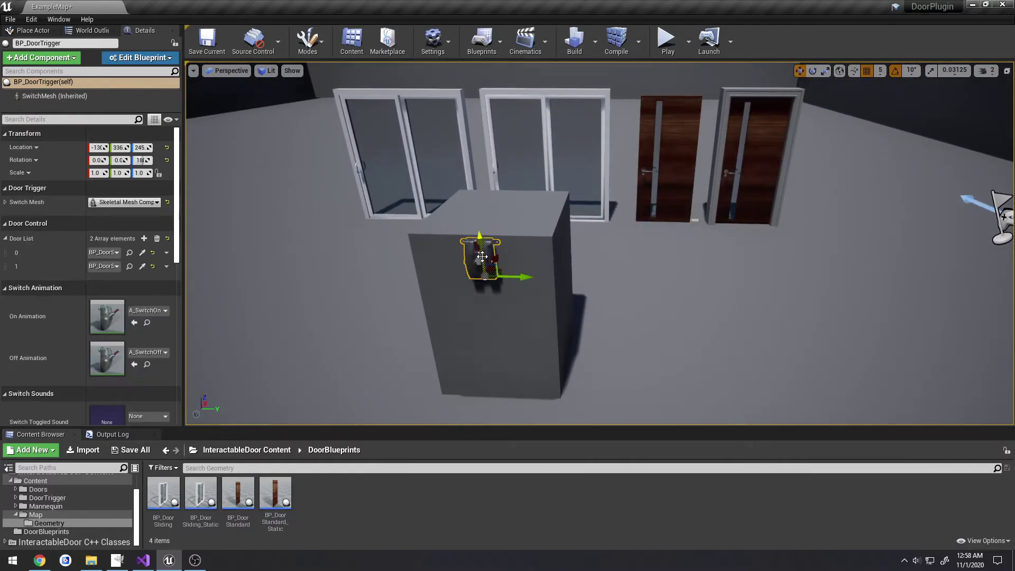
{"action": "mouse_move", "coordinate": [591, 260]}
{"action": "right_mouse_down"}
{"action": "mouse_move", "coordinate": [599, 259]}
{"action": "mouse_move", "coordinate": [591, 259]}
{"action": "right_mouse_up"}
{"action": "key", "text": "F11"}
{"action": "key", "text": "F11"}
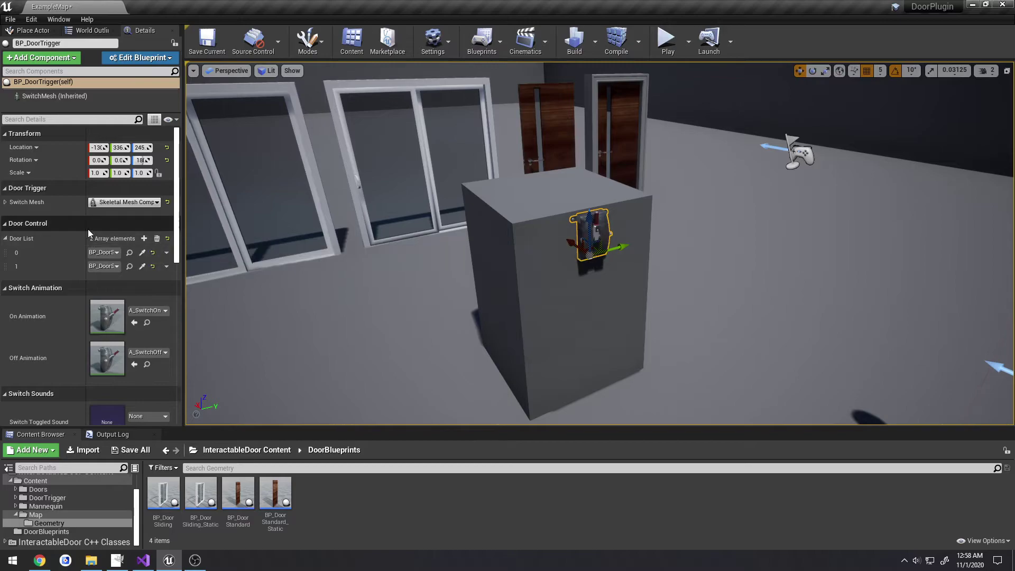
{"action": "left_click_drag", "start_coordinate": [86, 226], "coordinate": [58, 227]}
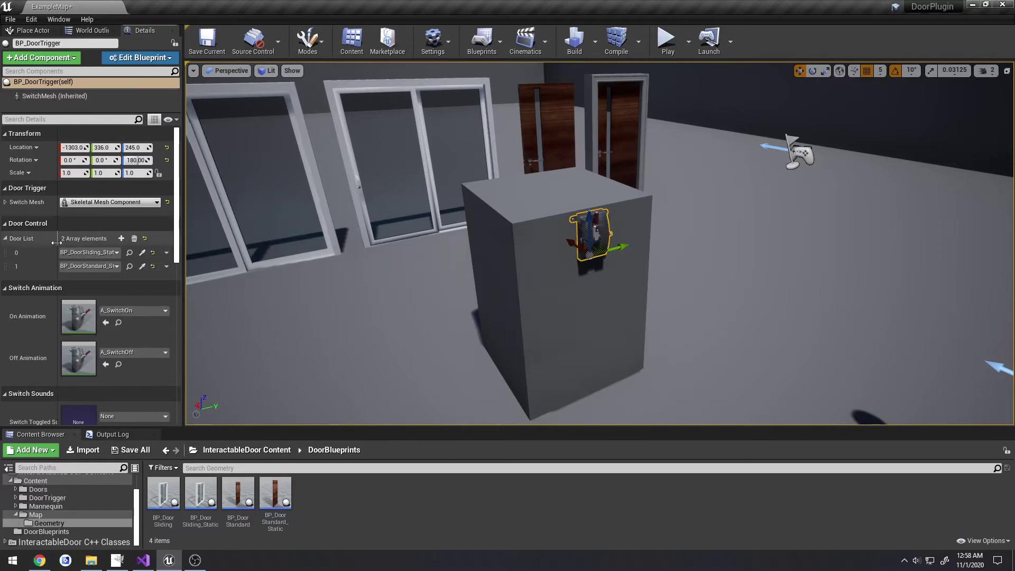
{"action": "left_click", "coordinate": [236, 447]}
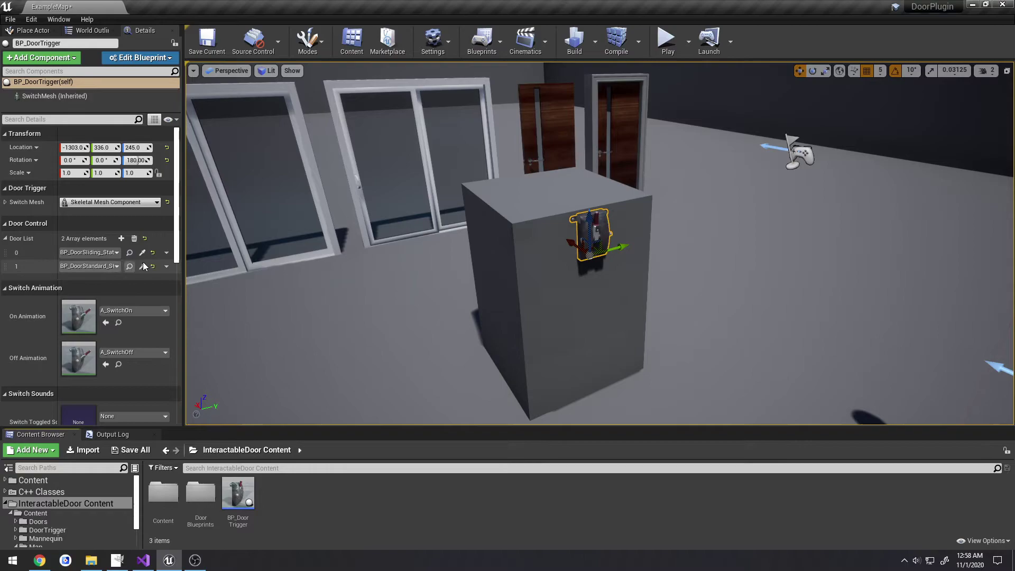
Step: Clear the Door List of BP_DoorTrigger and play-test the level at the switch
{"action": "left_click", "coordinate": [134, 239]}
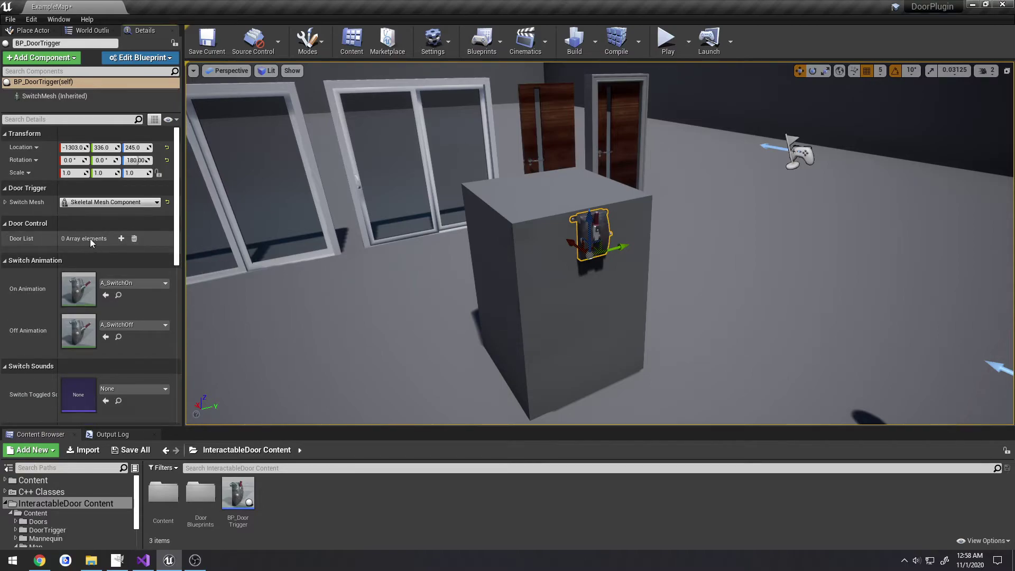
{"action": "left_click", "coordinate": [689, 41]}
{"action": "left_click", "coordinate": [727, 84]}
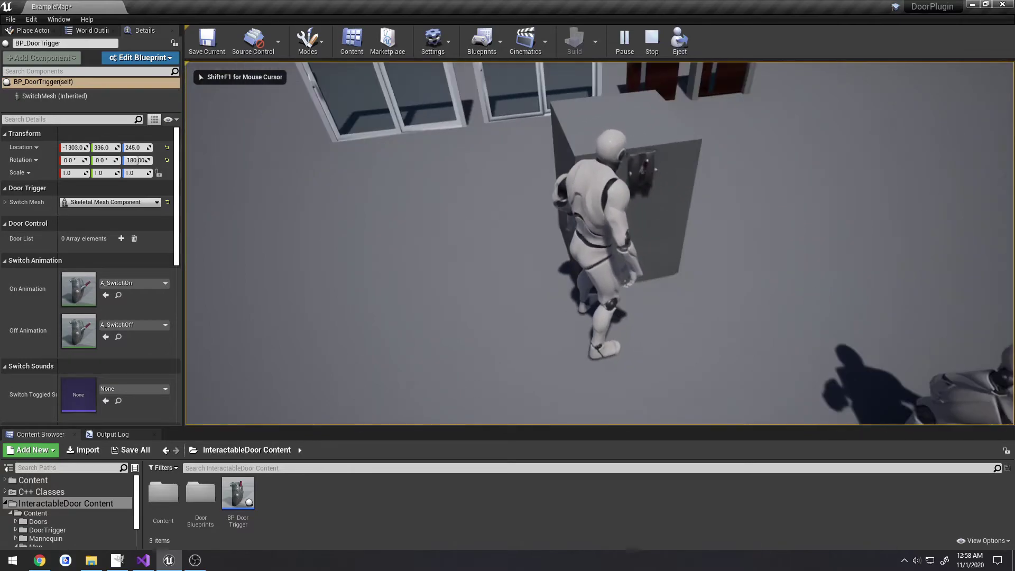
{"action": "key", "text": "Escape"}
Step: Add an element to the Door List of BP_DoorTrigger and assign BP_DoorSliding_Static to it by picking the door in the level
{"action": "left_click", "coordinate": [643, 177]}
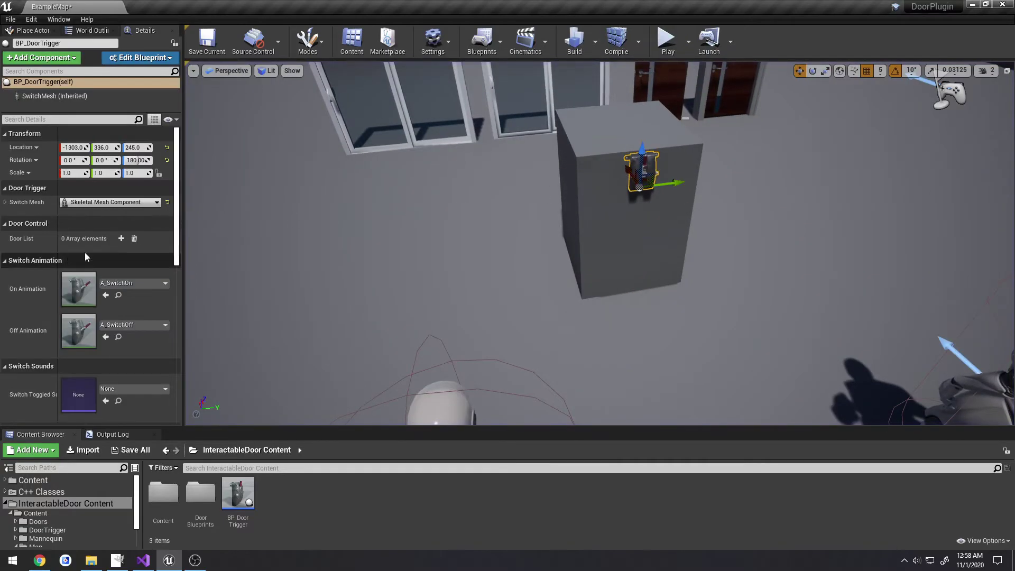
{"action": "scroll", "coordinate": [413, 213], "scroll_direction": "down", "scroll_amount": 4}
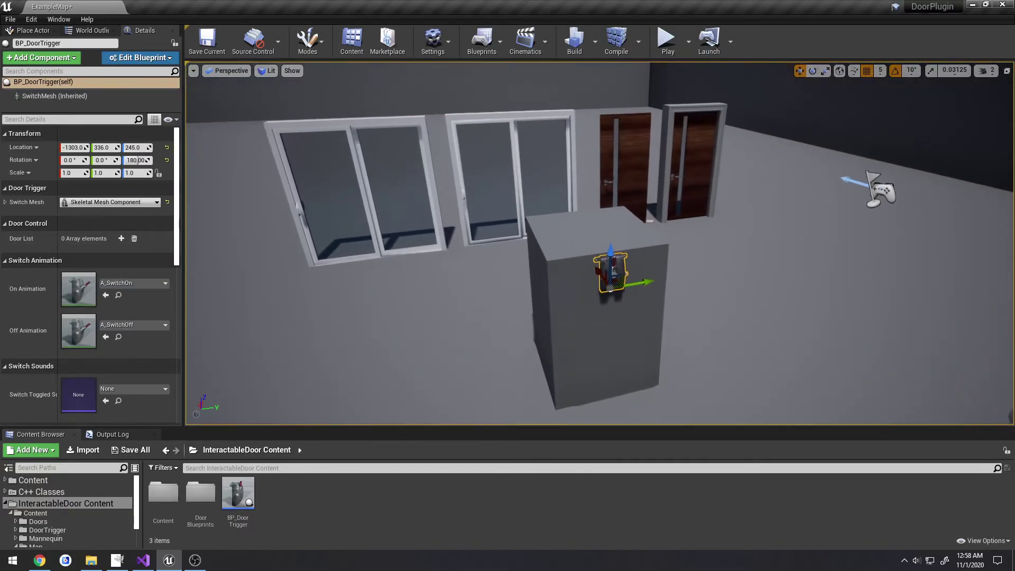
{"action": "left_click", "coordinate": [121, 239]}
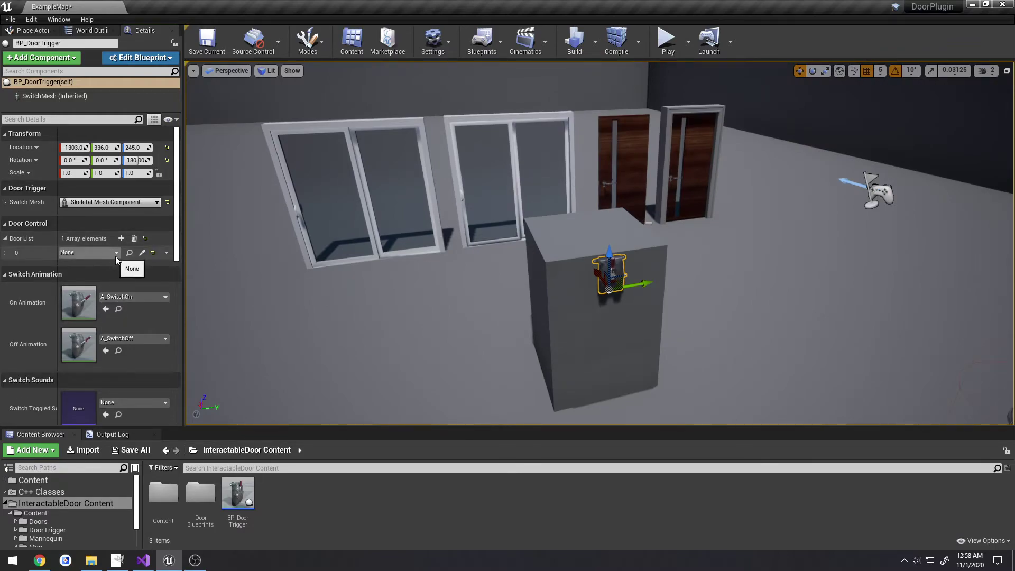
{"action": "left_click", "coordinate": [142, 252]}
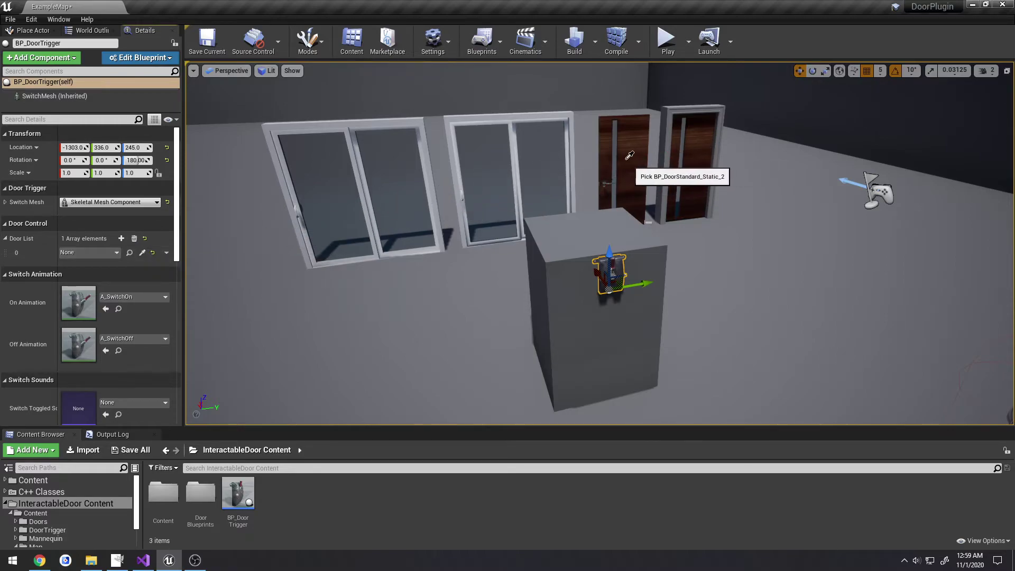
{"action": "left_click", "coordinate": [394, 168]}
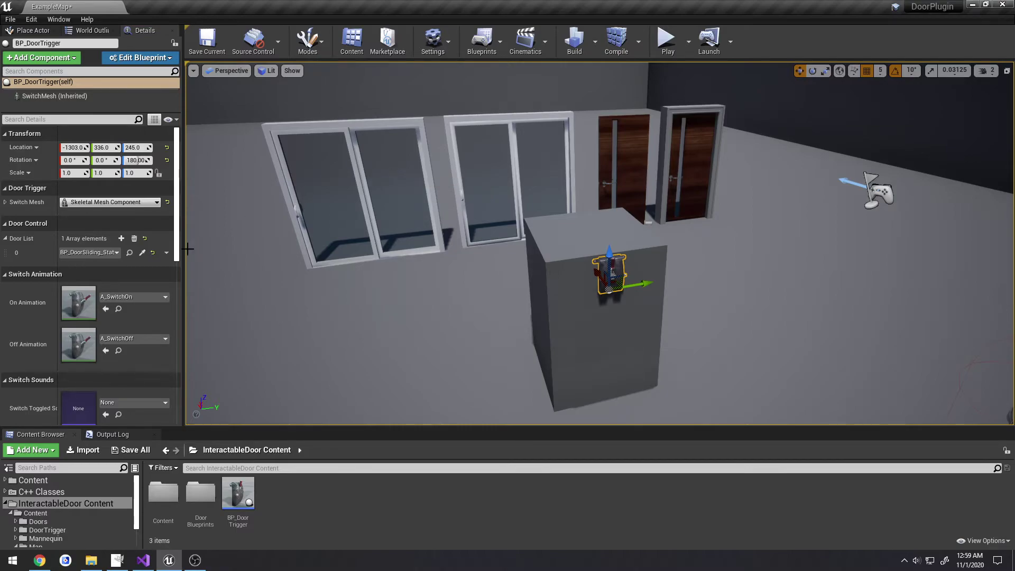
Step: Add a second Door List element and assign BP_DoorStandard_Static to it by picking the frameless wooden door
{"action": "left_click", "coordinate": [121, 239]}
{"action": "left_click", "coordinate": [141, 266]}
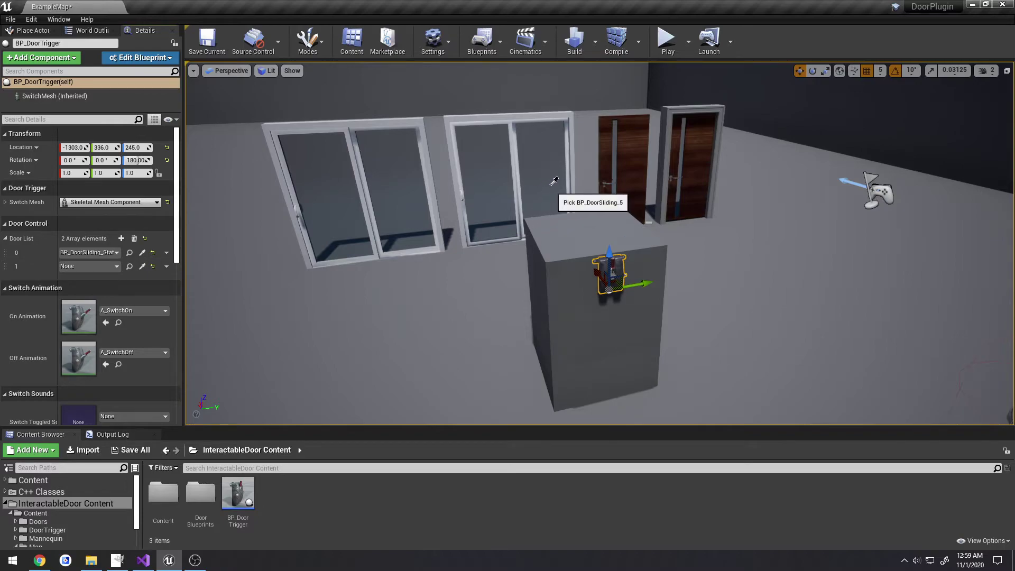
{"action": "left_click", "coordinate": [622, 148]}
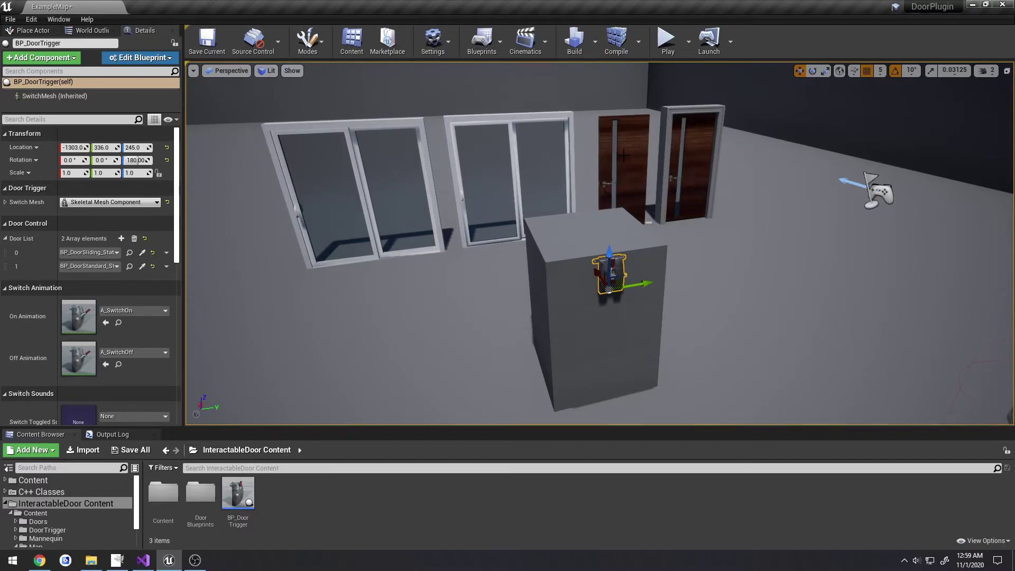
Step: Play-test the level by walking to the switch on the grey block and activating it, and end the session
{"action": "left_click", "coordinate": [667, 42]}
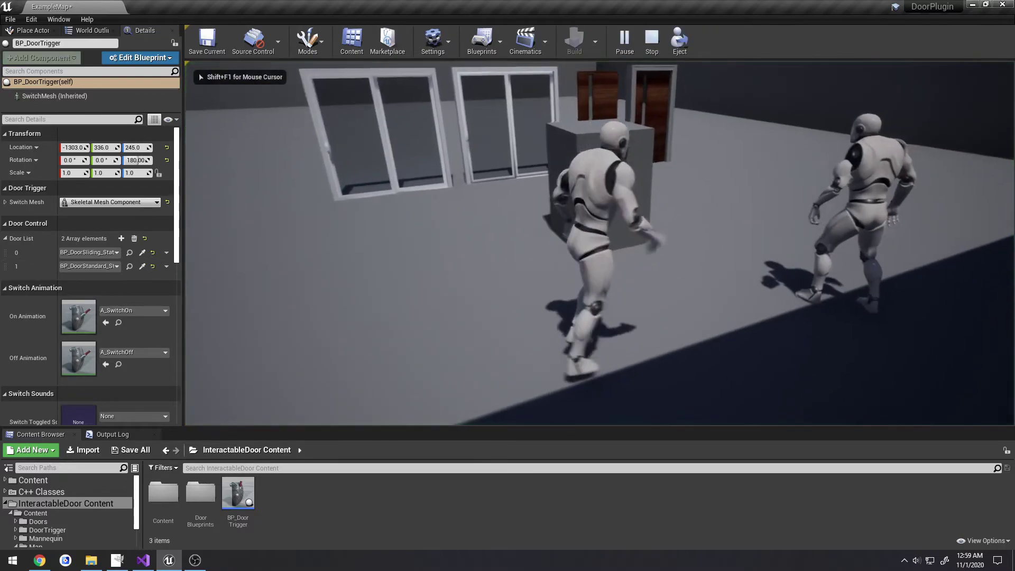
{"action": "key", "text": "w"}
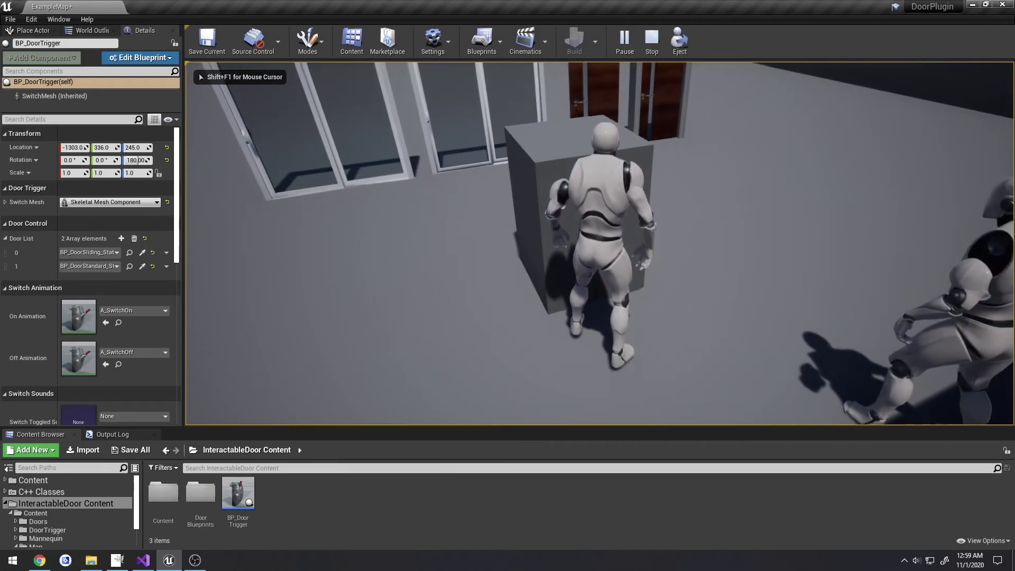
{"action": "key", "text": "e"}
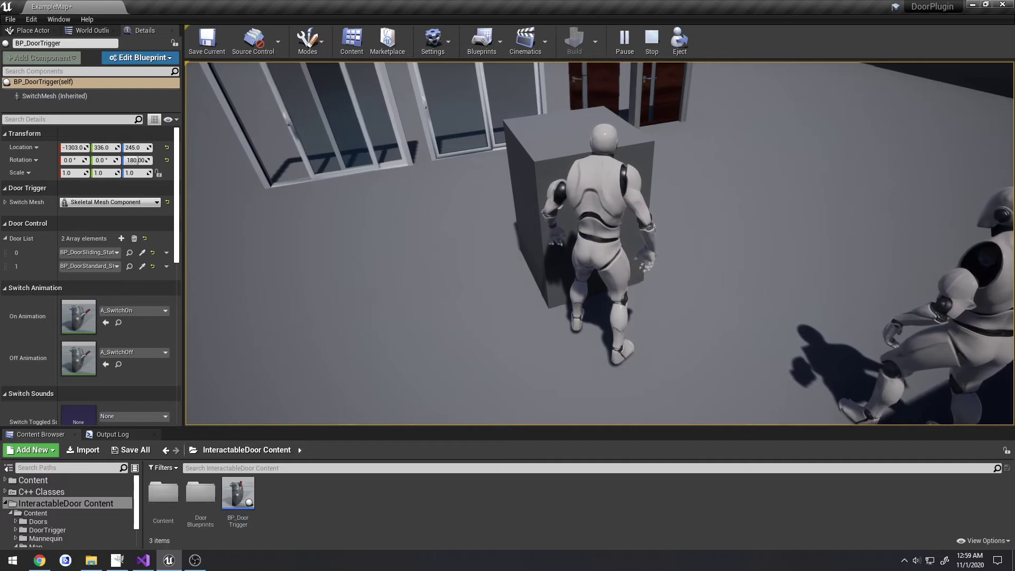
{"action": "key", "text": "a"}
{"action": "key", "text": "w"}
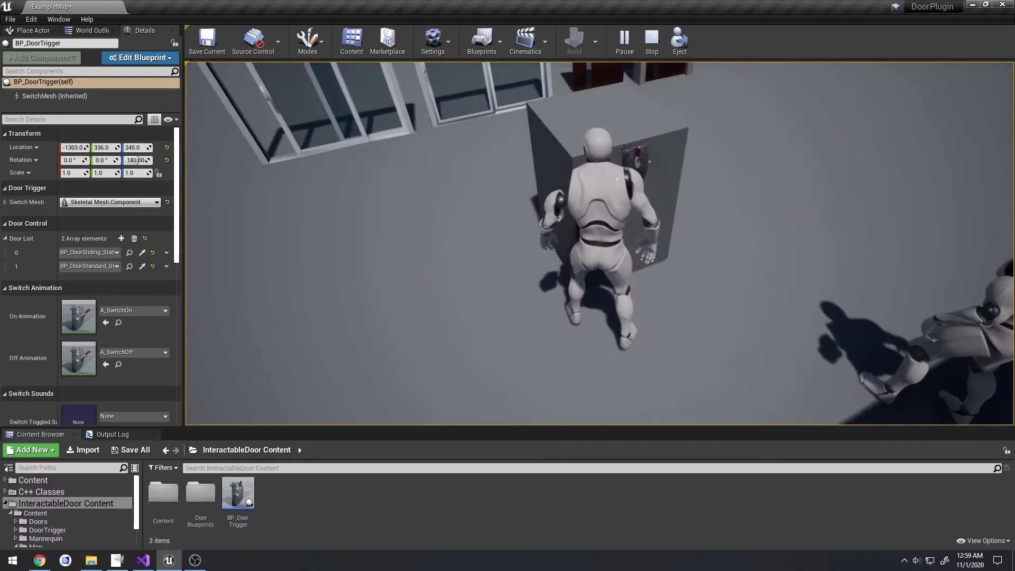
{"action": "key", "text": "Escape"}
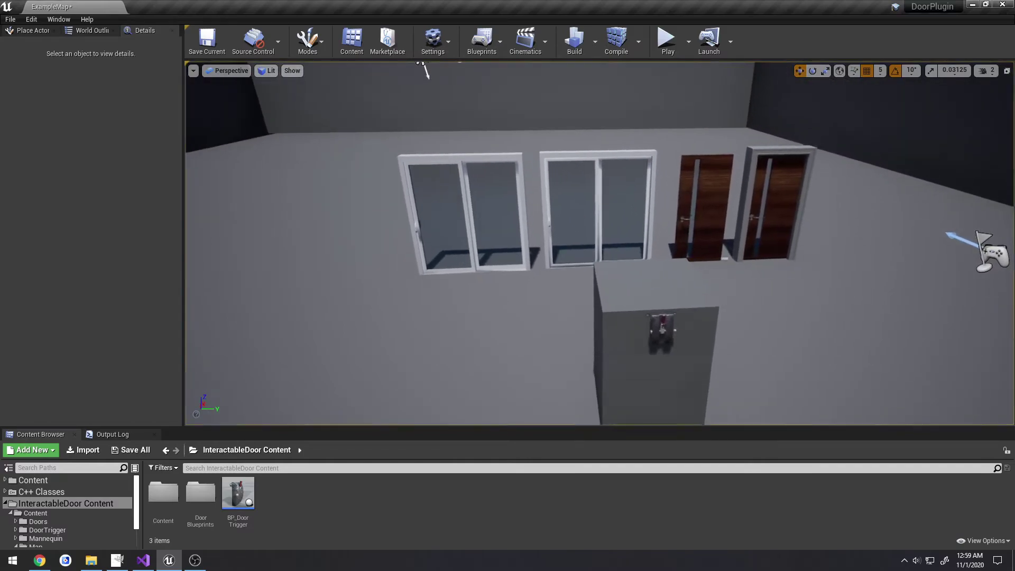
Step: Select the frameless wooden door BP_DoorStandard_Static in the level and show the settings of its PhysicsConstraint component
{"action": "right_click_drag", "start_coordinate": [600, 243], "coordinate": [690, 236]}
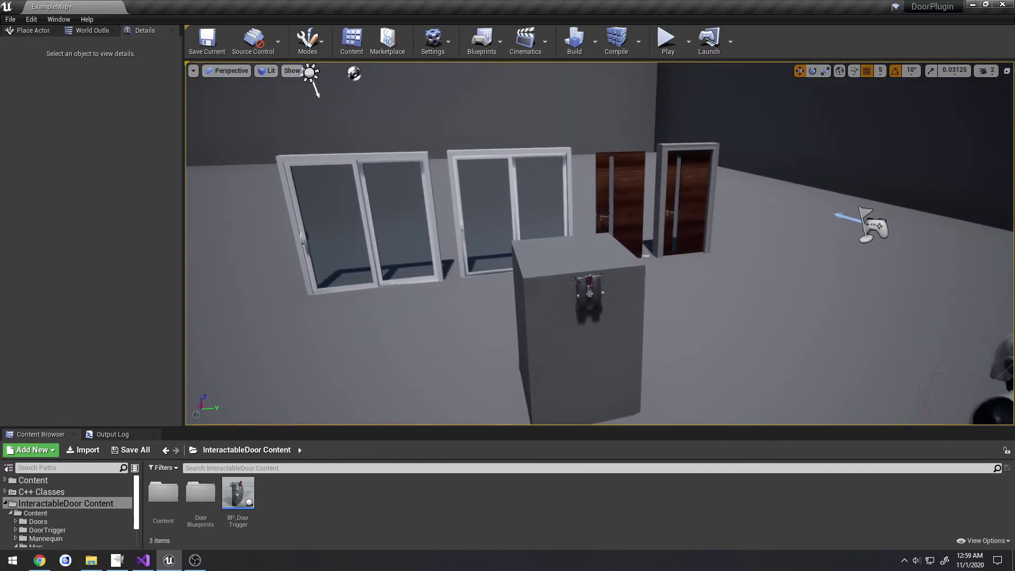
{"action": "left_click", "coordinate": [642, 194]}
{"action": "right_click_drag", "start_coordinate": [642, 193], "coordinate": [598, 201]}
{"action": "key", "text": "s"}
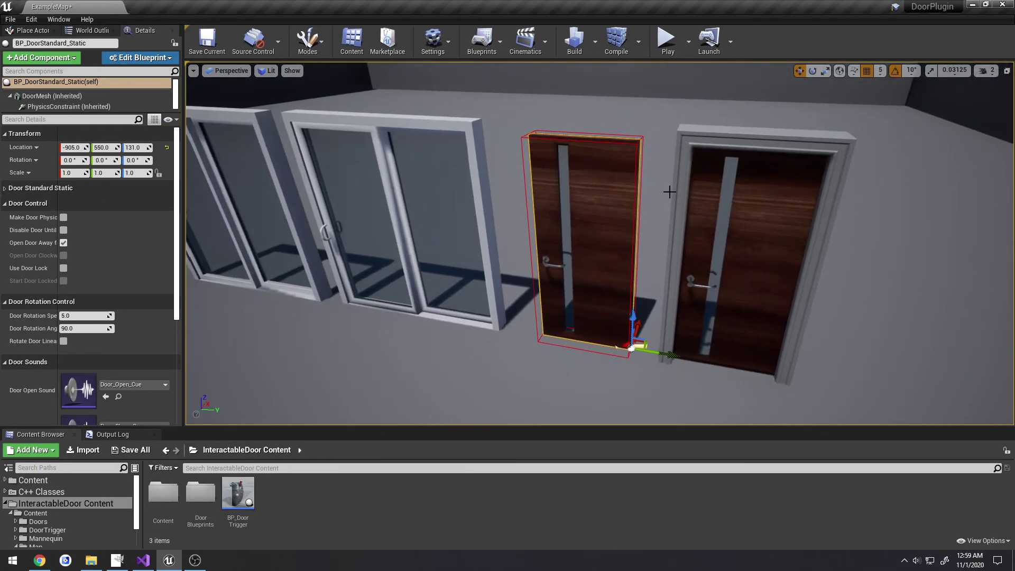
{"action": "left_click", "coordinate": [112, 109]}
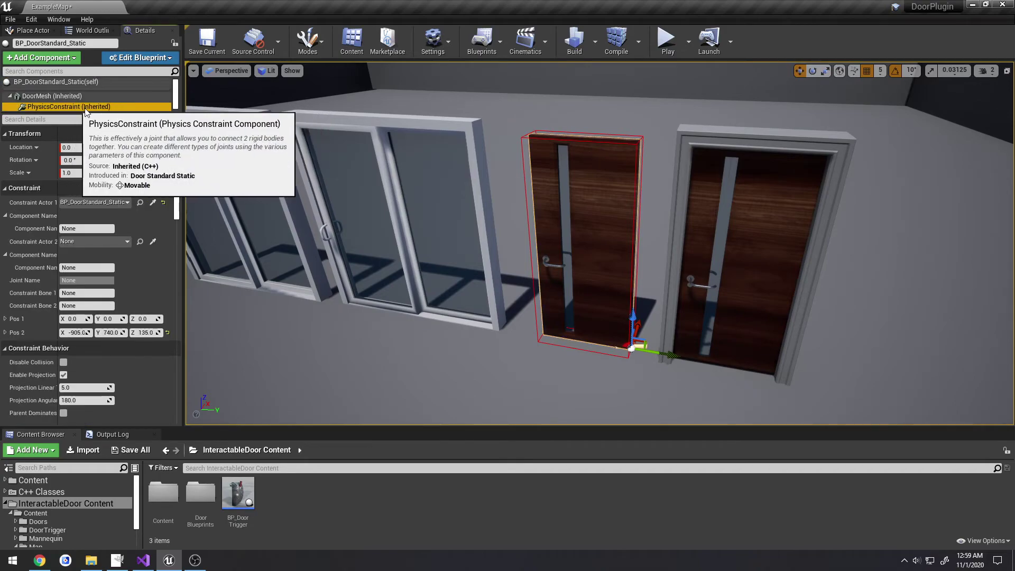
Step: Reset Constraint Actor 1 of the PhysicsConstraint and reassign it to BP_DoorStandard_Static by picking the frameless wooden door in the level
{"action": "left_click", "coordinate": [164, 202]}
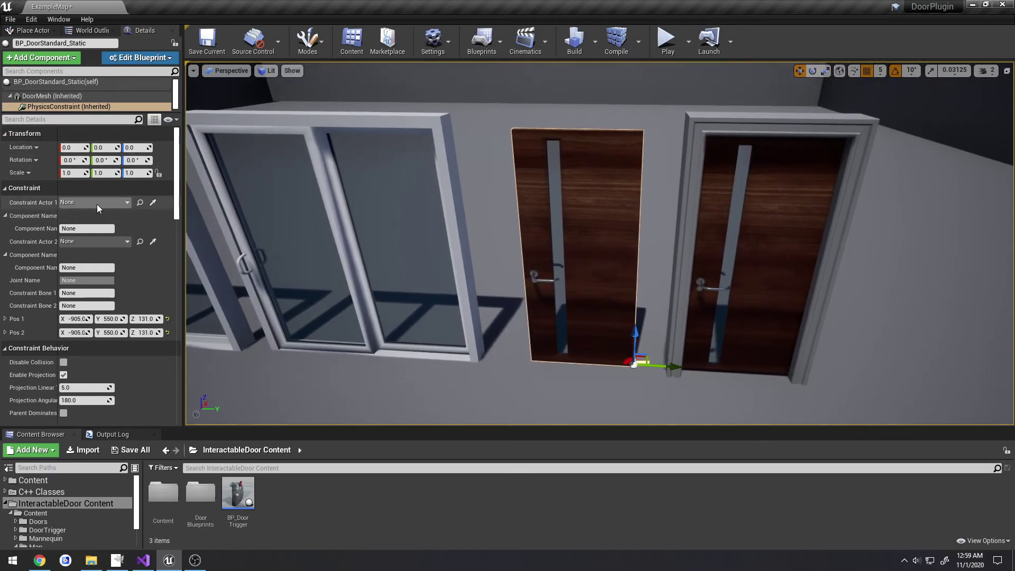
{"action": "left_click_drag", "start_coordinate": [57, 189], "coordinate": [62, 189]}
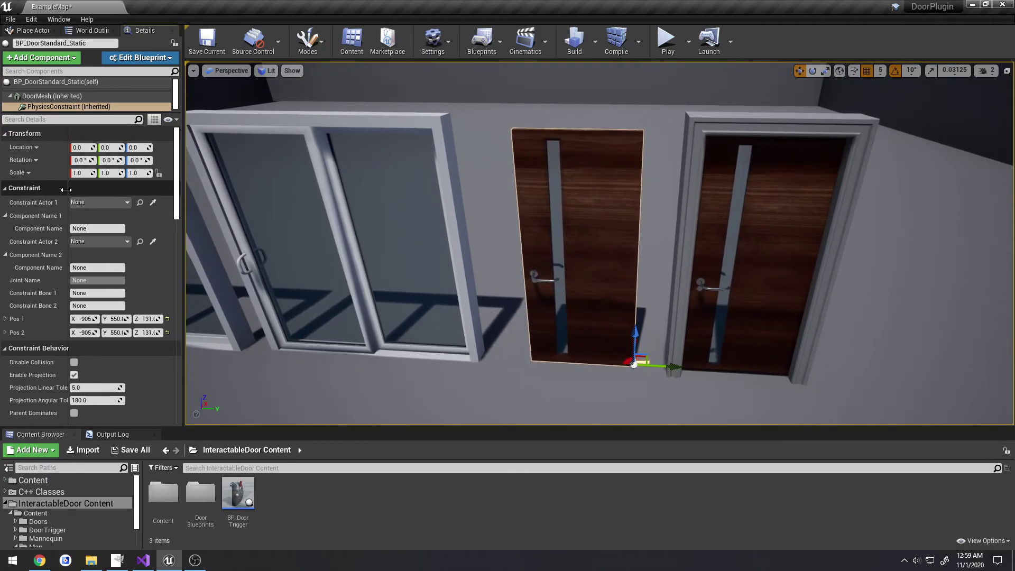
{"action": "left_click", "coordinate": [153, 203]}
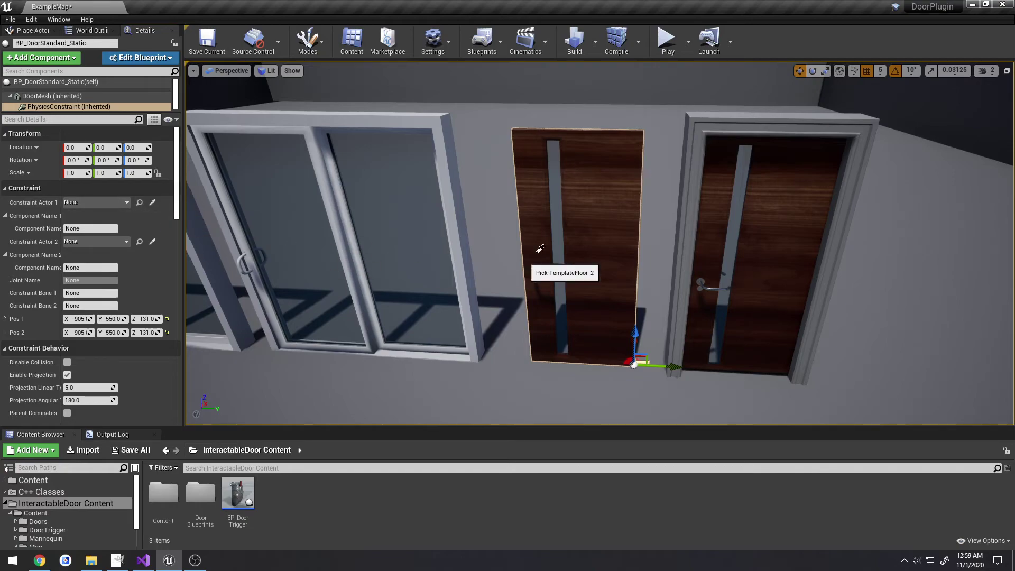
{"action": "left_click", "coordinate": [601, 218]}
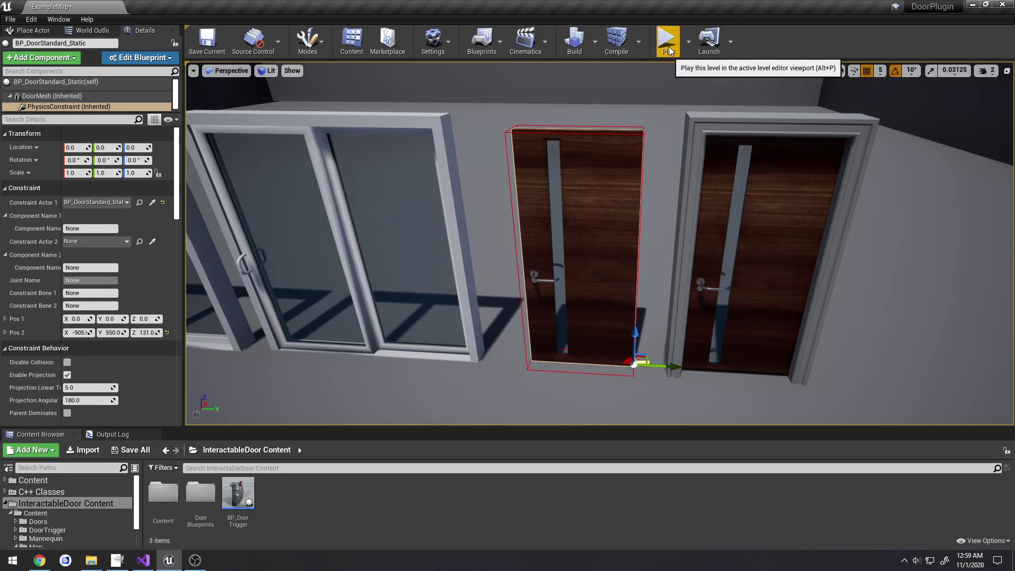
Step: Save the current level and return to the root-level settings of BP_DoorStandard_Static
{"action": "left_click", "coordinate": [12, 19]}
{"action": "left_click", "coordinate": [32, 106]}
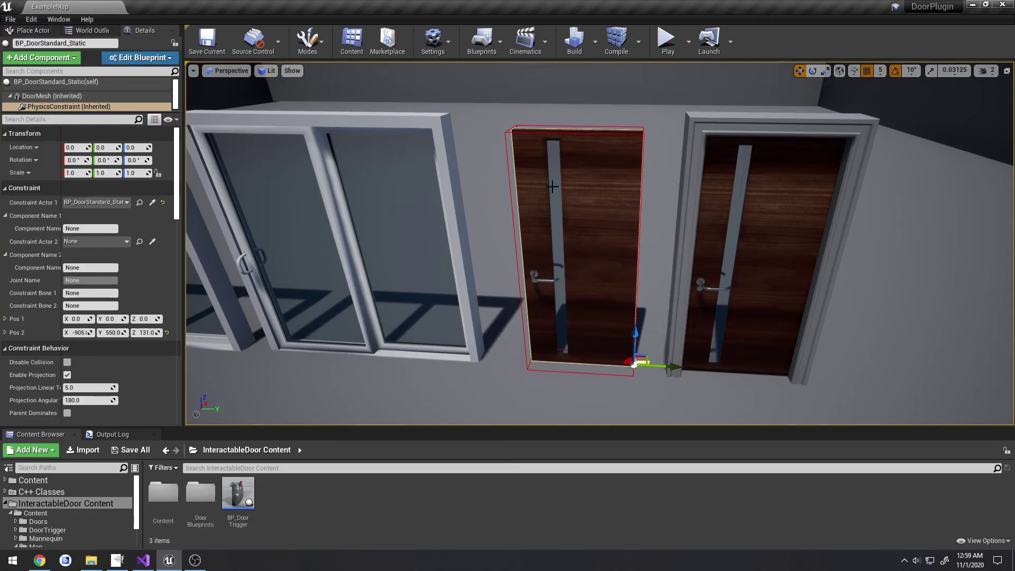
{"action": "left_click", "coordinate": [79, 82]}
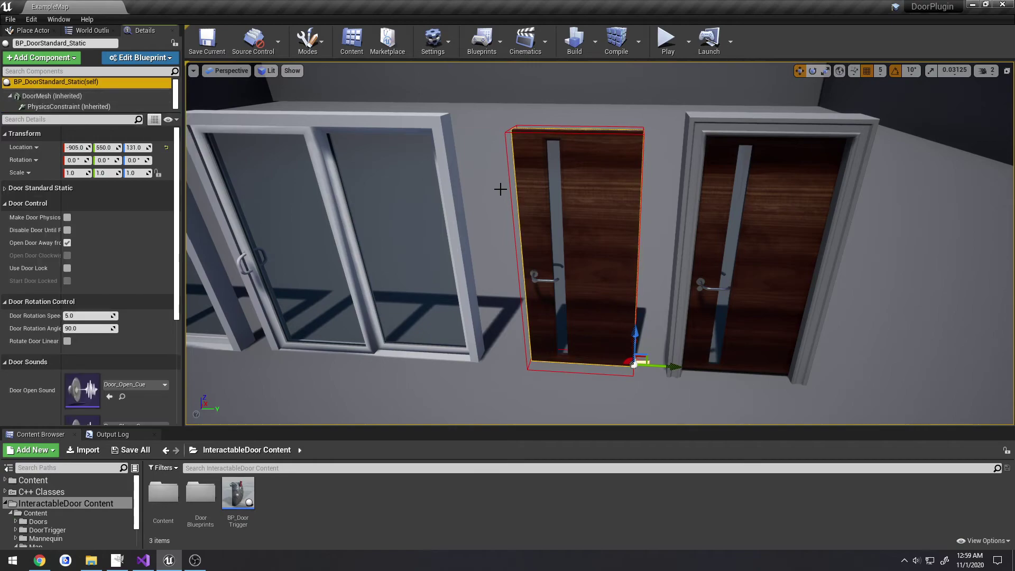
{"action": "key", "text": "s"}
{"action": "right_click_drag", "start_coordinate": [541, 205], "coordinate": [639, 152]}
{"action": "key", "text": "a"}
{"action": "key", "text": "a"}
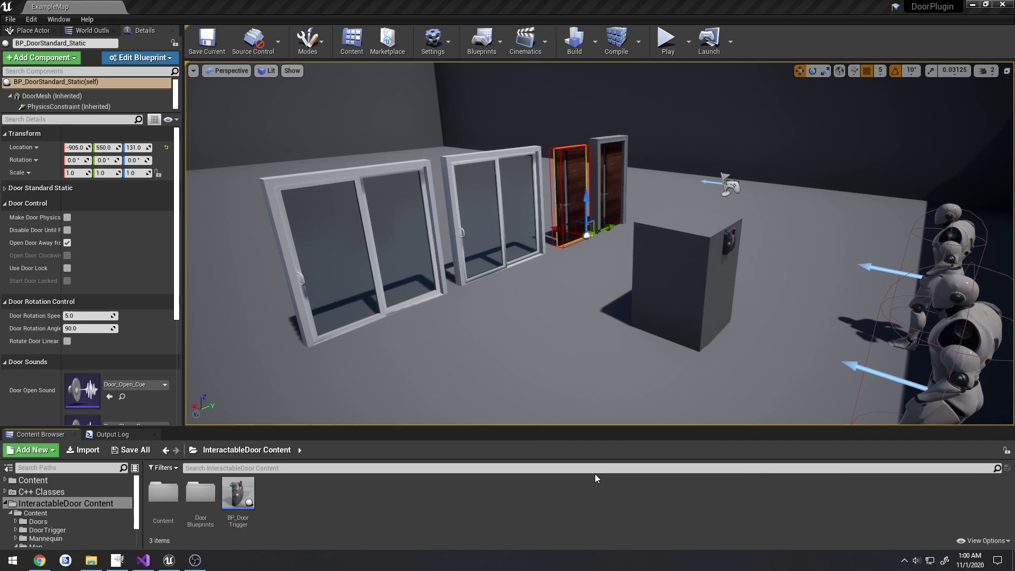
{"action": "mouse_move", "coordinate": [552, 336]}
{"action": "right_mouse_down"}
{"action": "mouse_move", "coordinate": [510, 333]}
{"action": "mouse_move", "coordinate": [579, 338]}
{"action": "mouse_move", "coordinate": [567, 337]}
{"action": "right_mouse_up"}
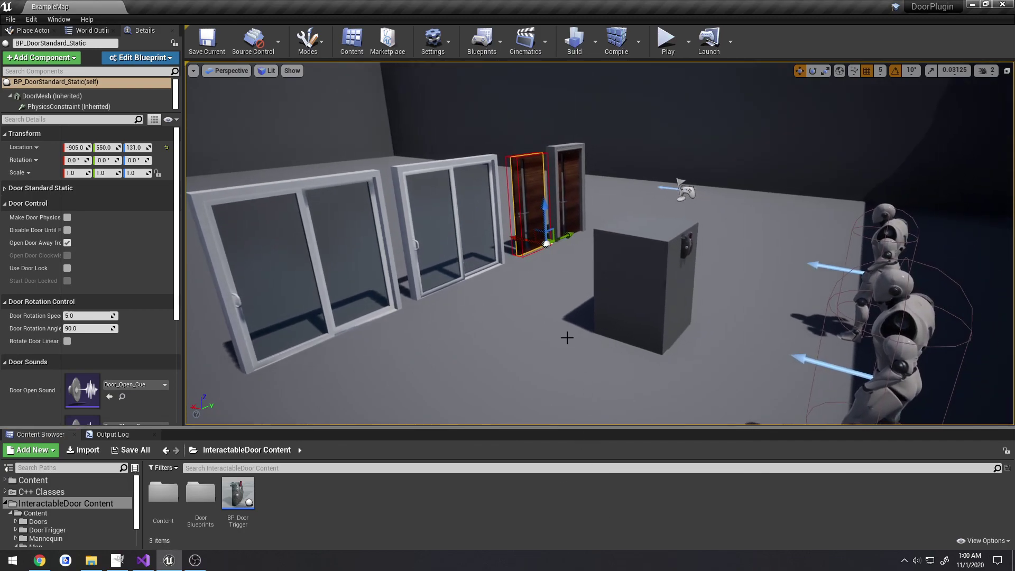